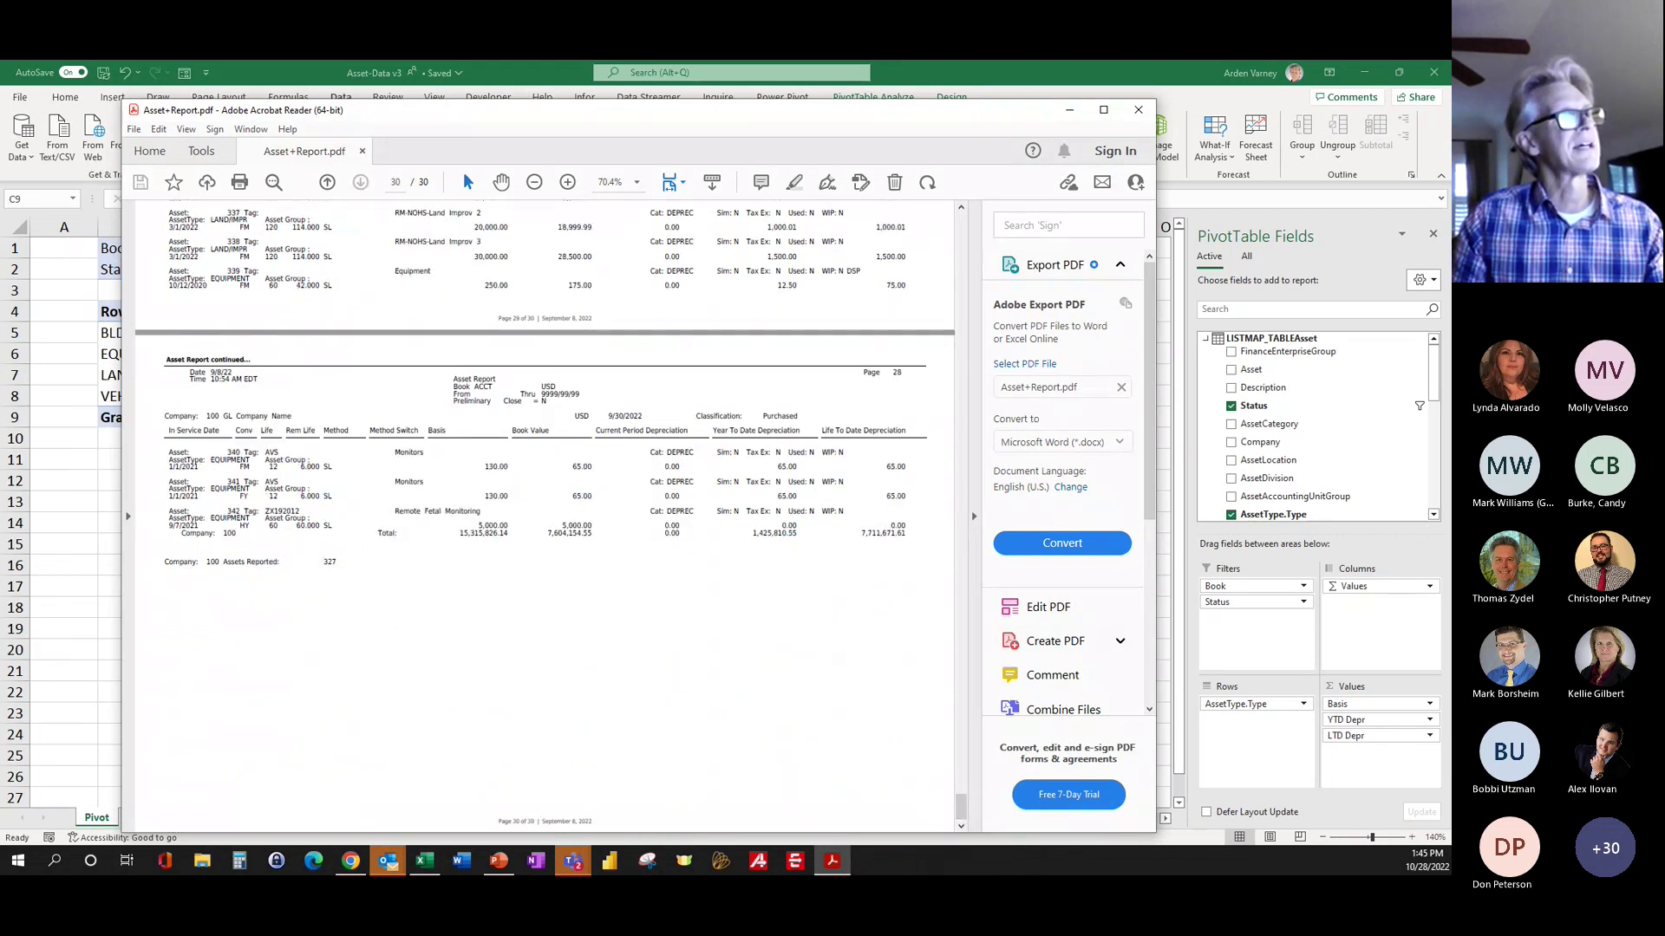
Step: Move the Asset+Report PDF window aside and return to the workbook to examine the pivot table's Basis grand total
left_click_drag(532, 101, 738, 159)
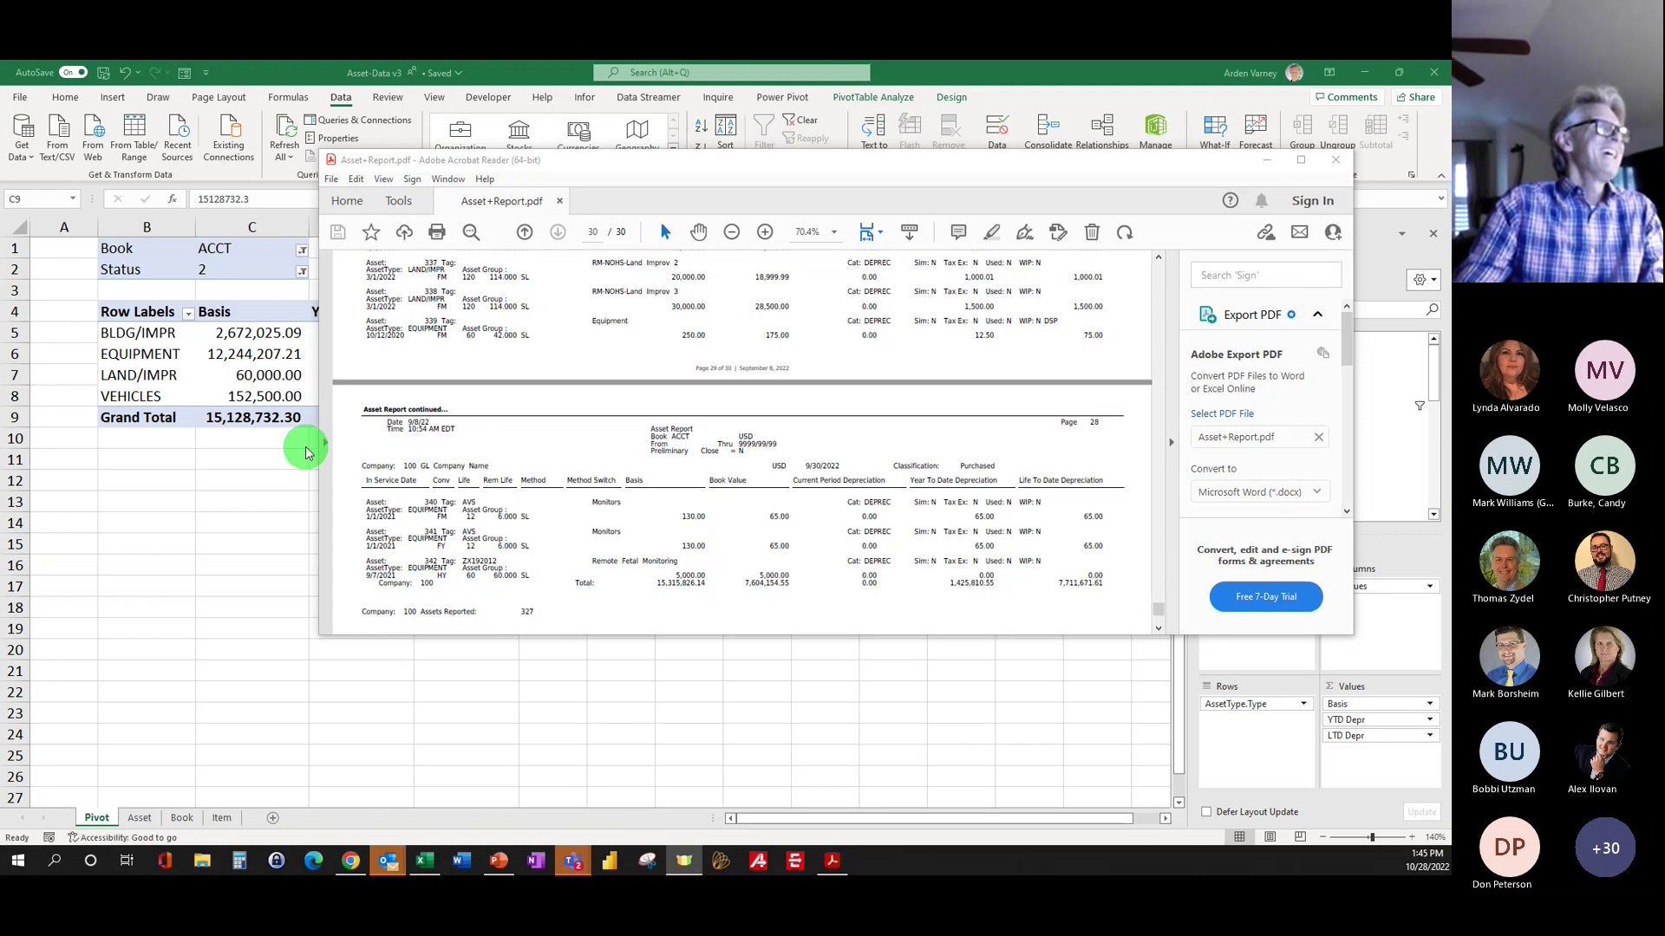
left_click(305, 446)
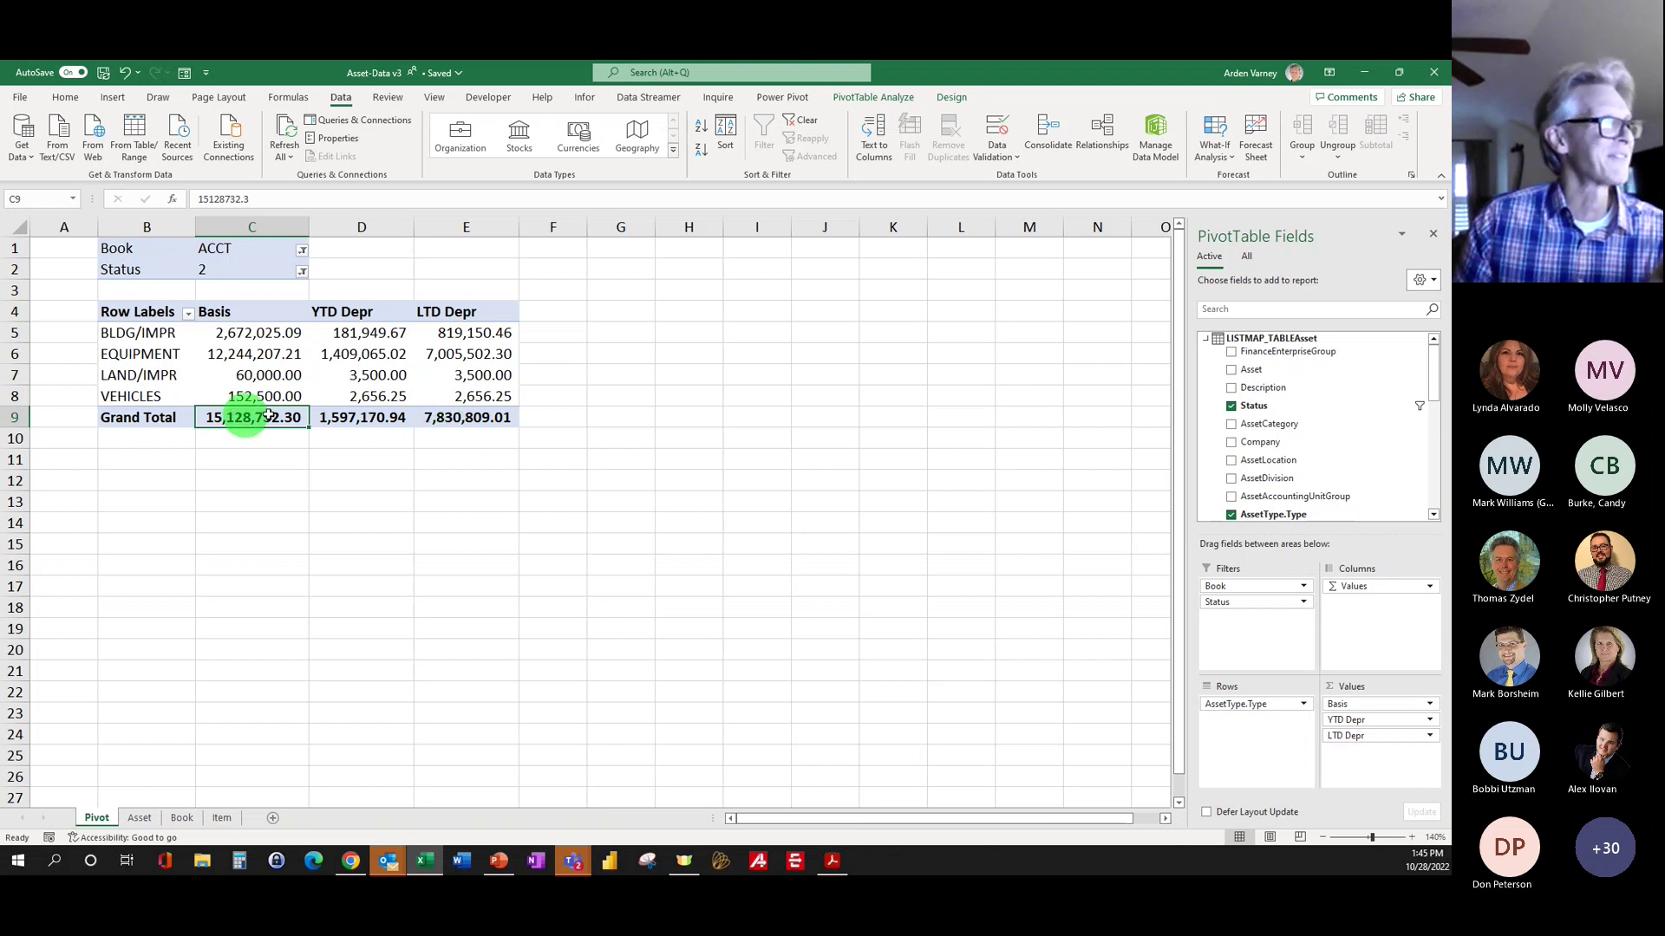
mouse_move(280, 421)
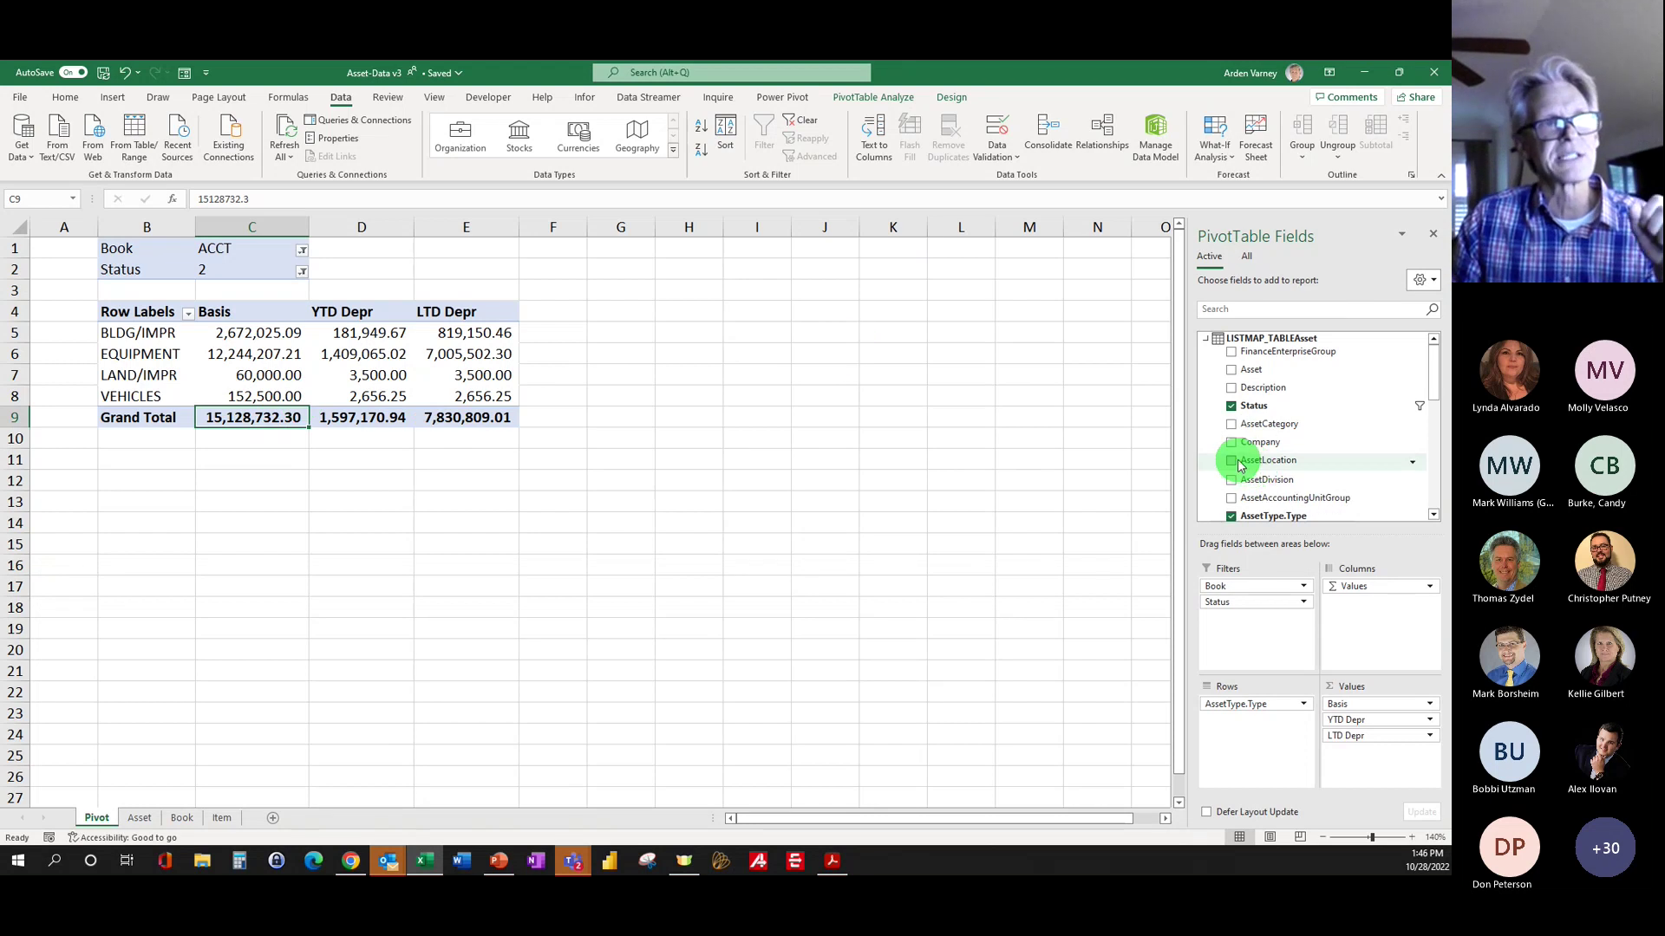
Step: Break the pivot rows down by AssetLocation and remove that field again after reviewing the figures per location
mouse_move(1240, 466)
left_mouse_down()
mouse_move(1256, 468)
mouse_move(1259, 734)
mouse_move(1231, 451)
left_mouse_up()
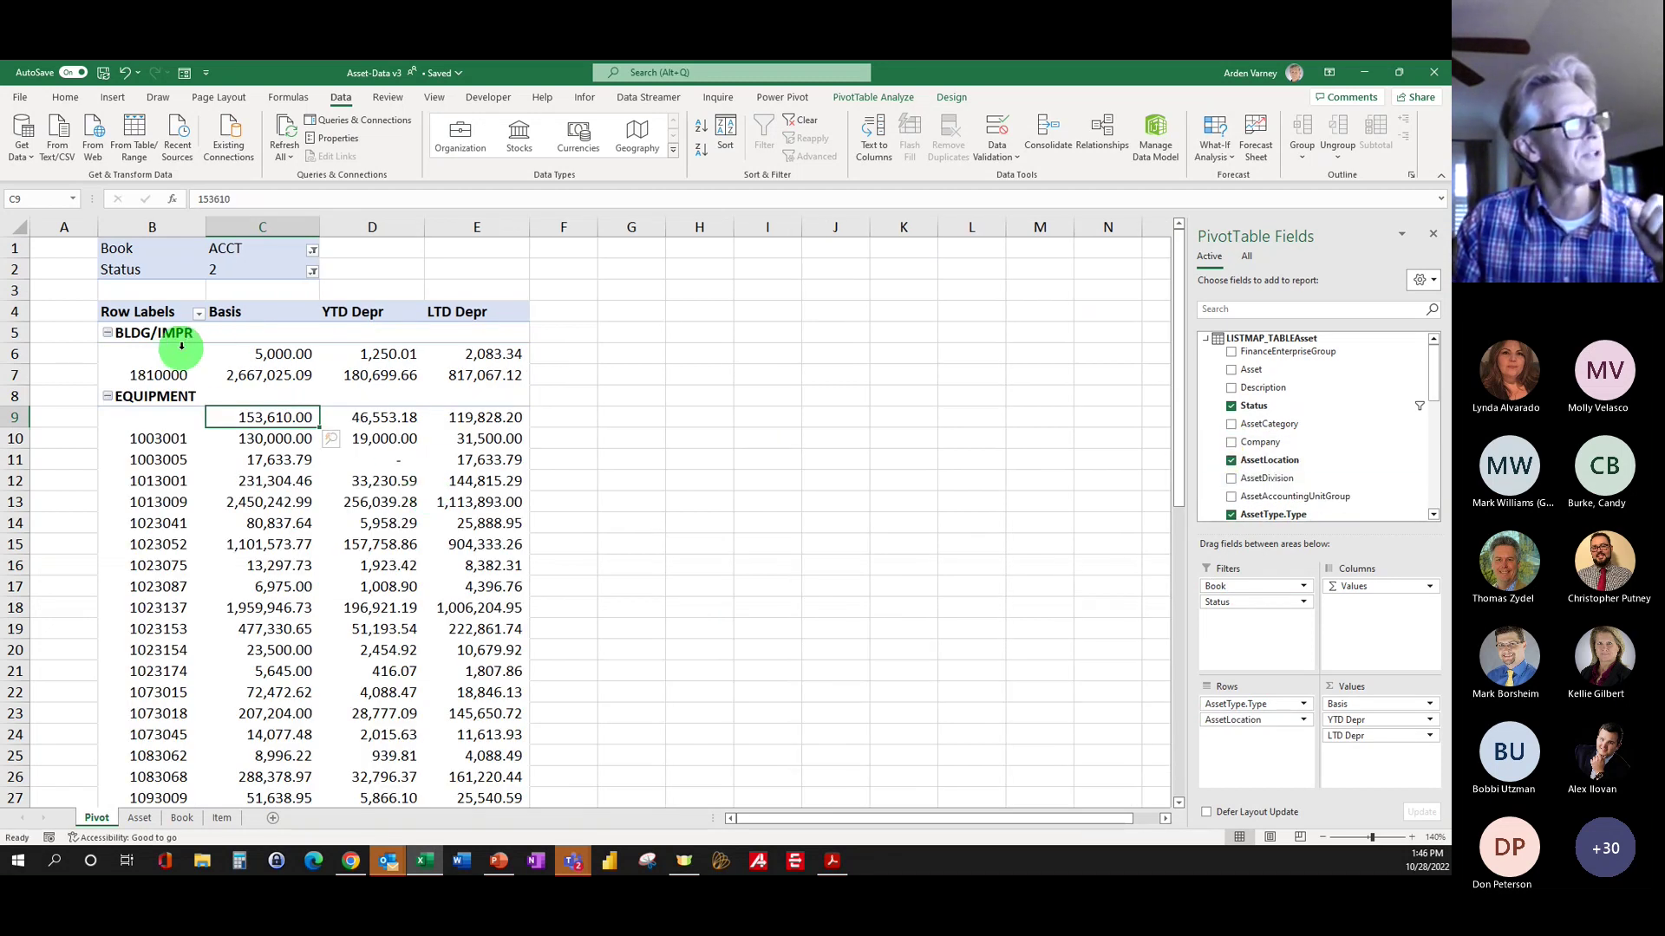
scroll(329, 407, "down", 1)
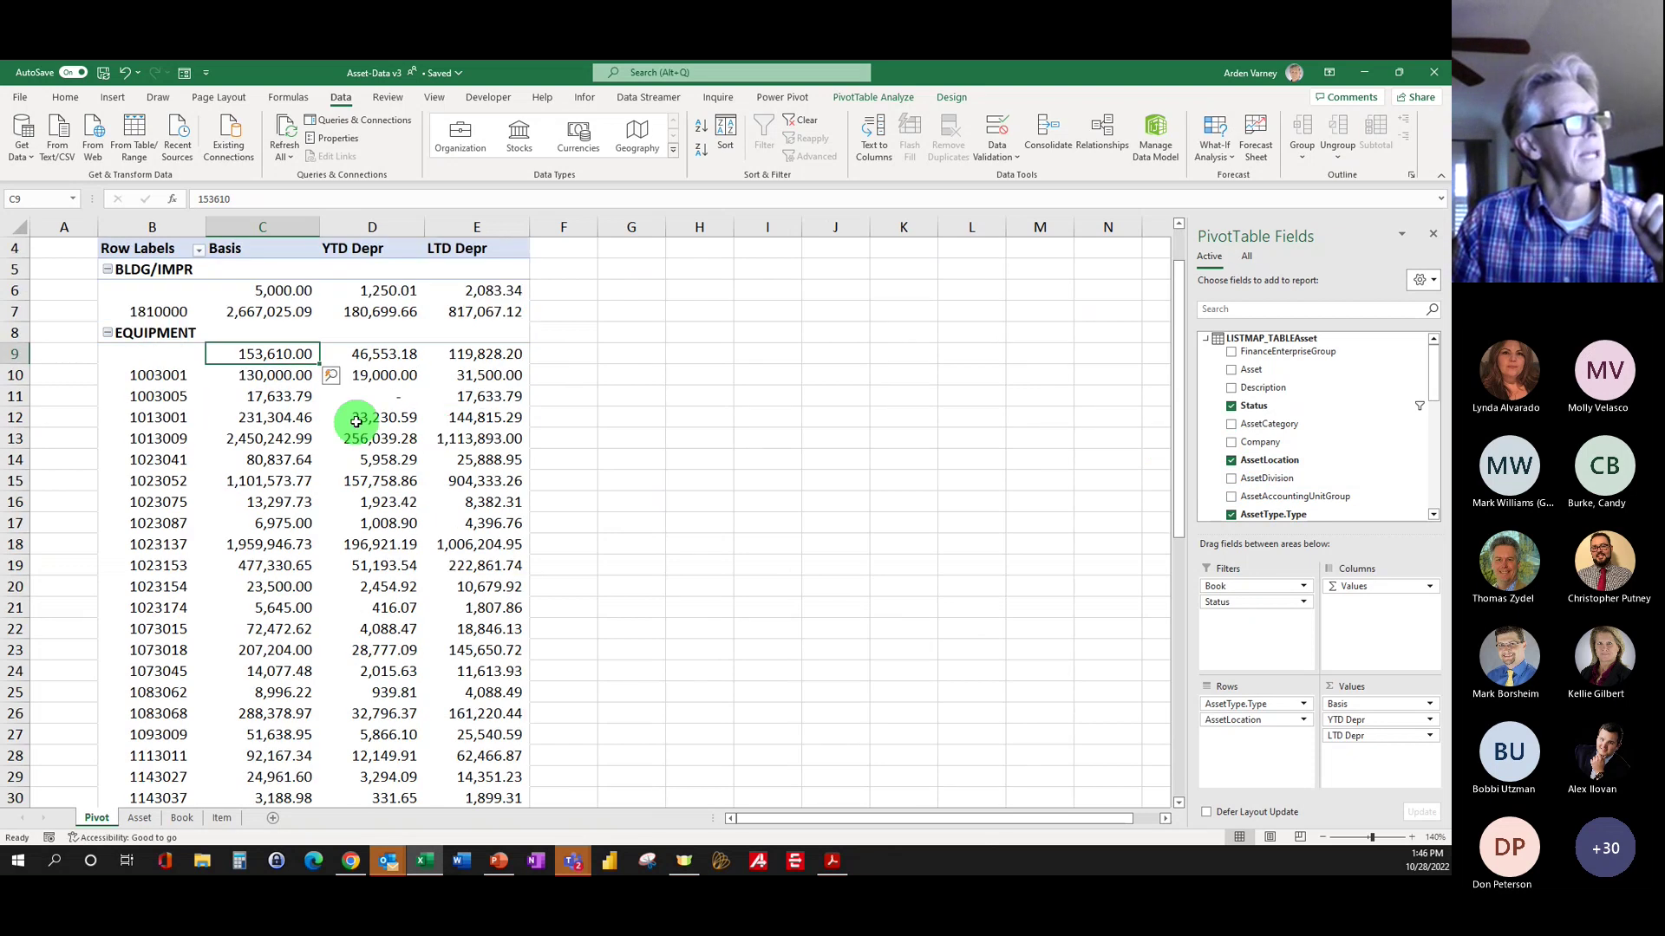
scroll(356, 420, "down", 12)
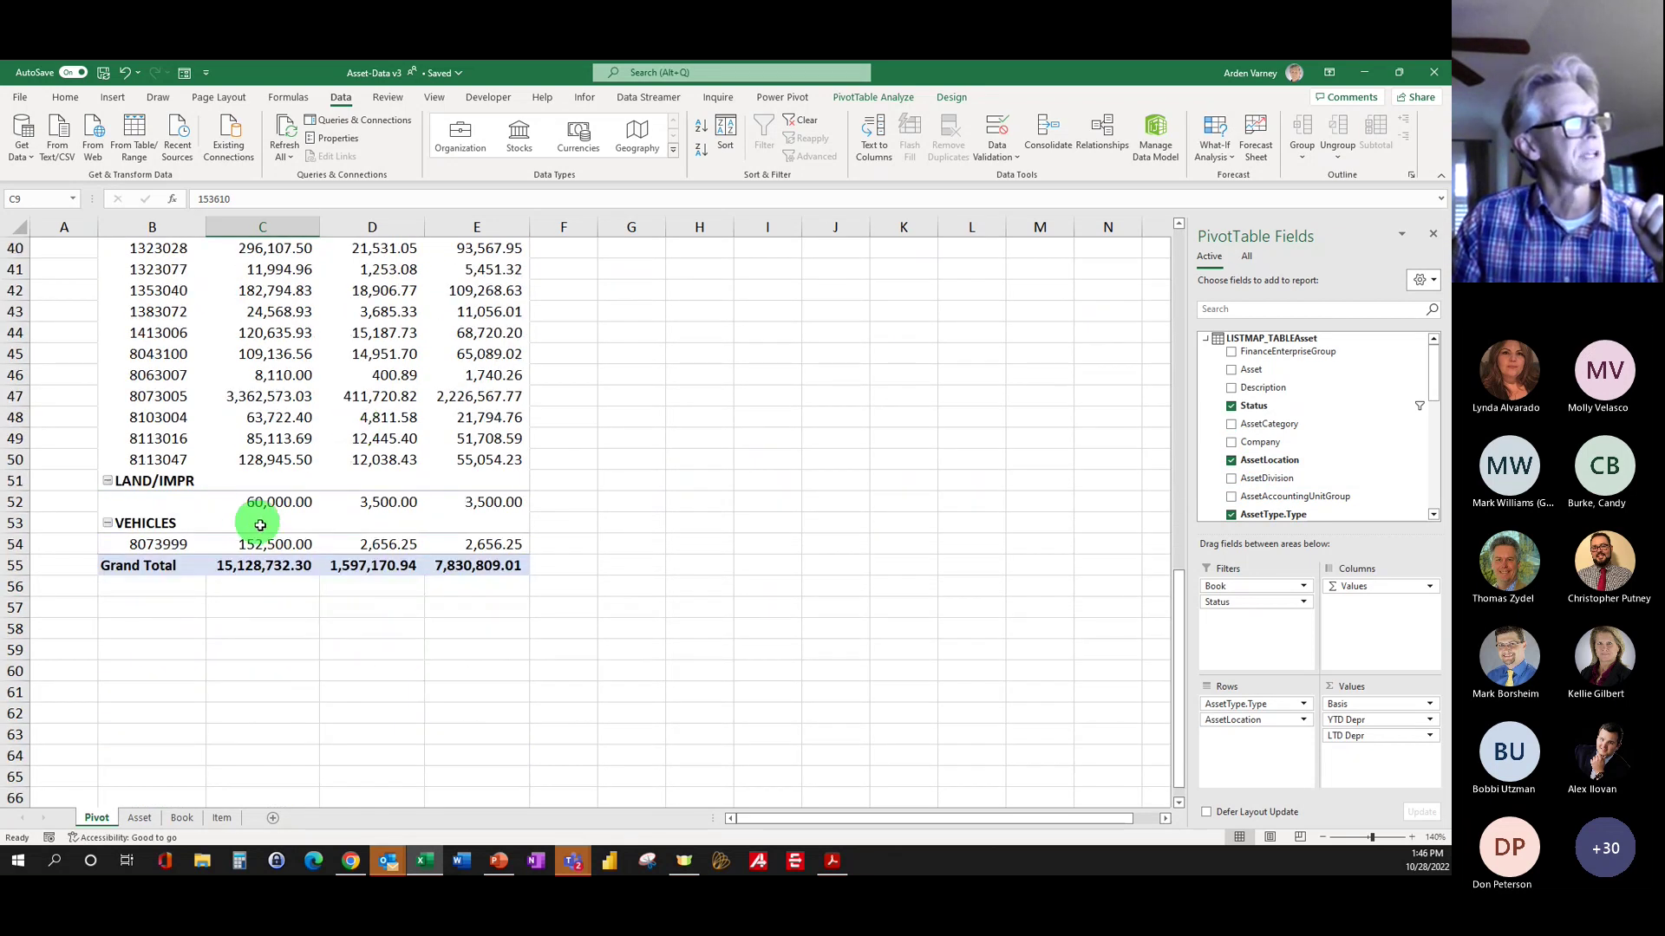
scroll(327, 482, "up", 7)
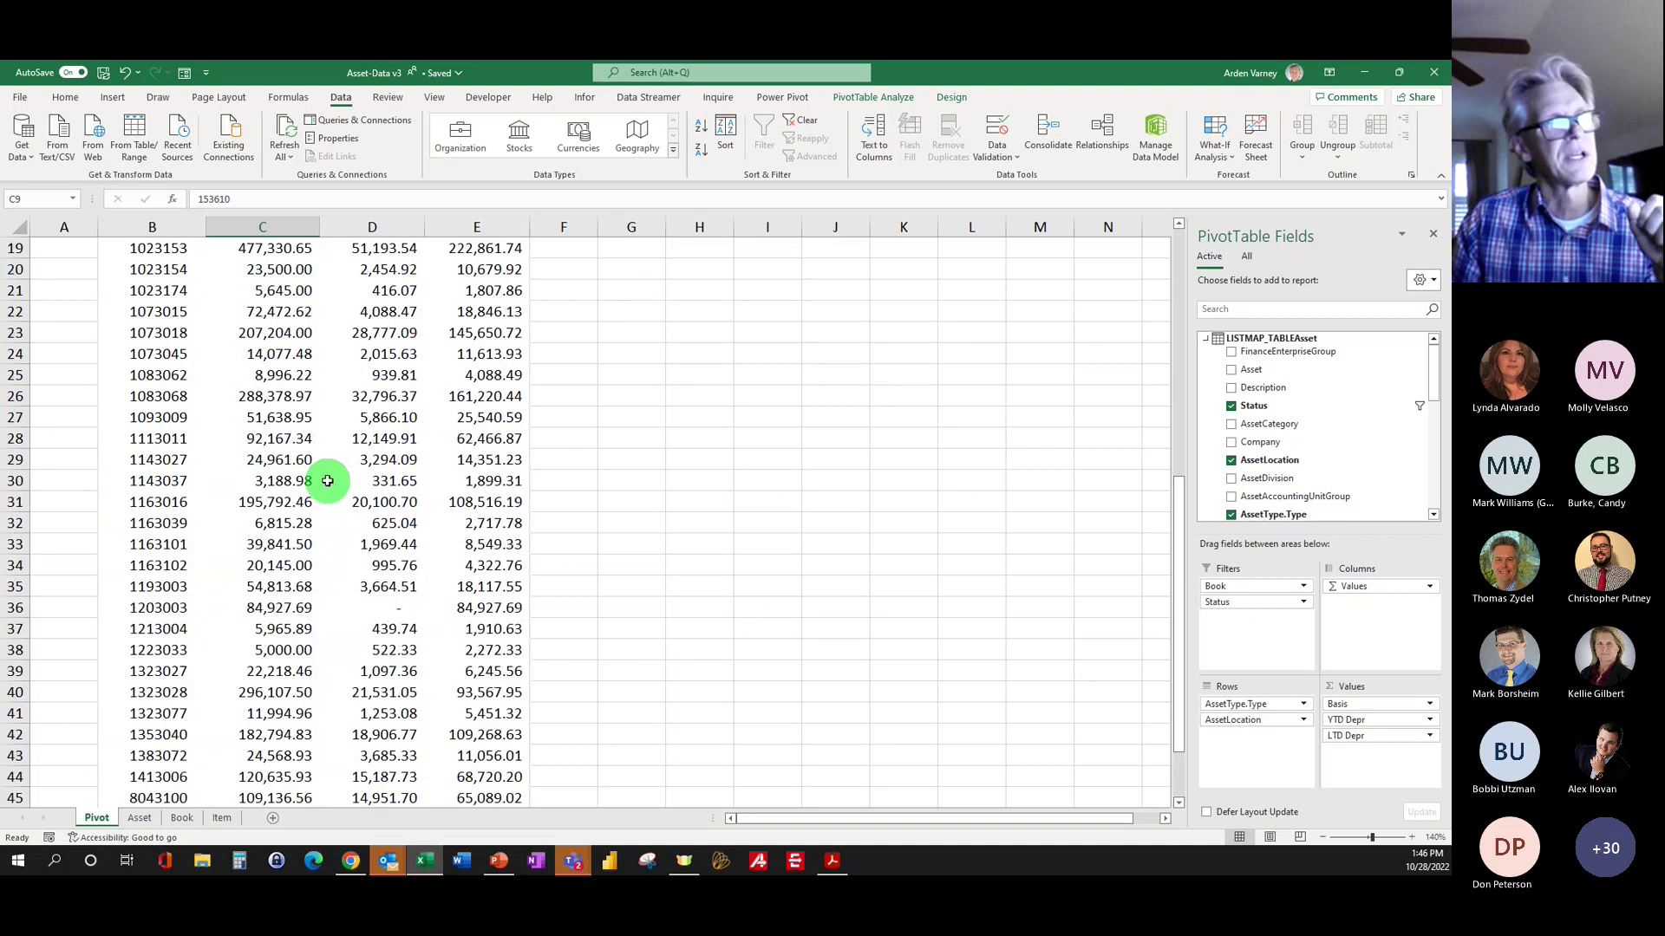
scroll(327, 481, "up", 6)
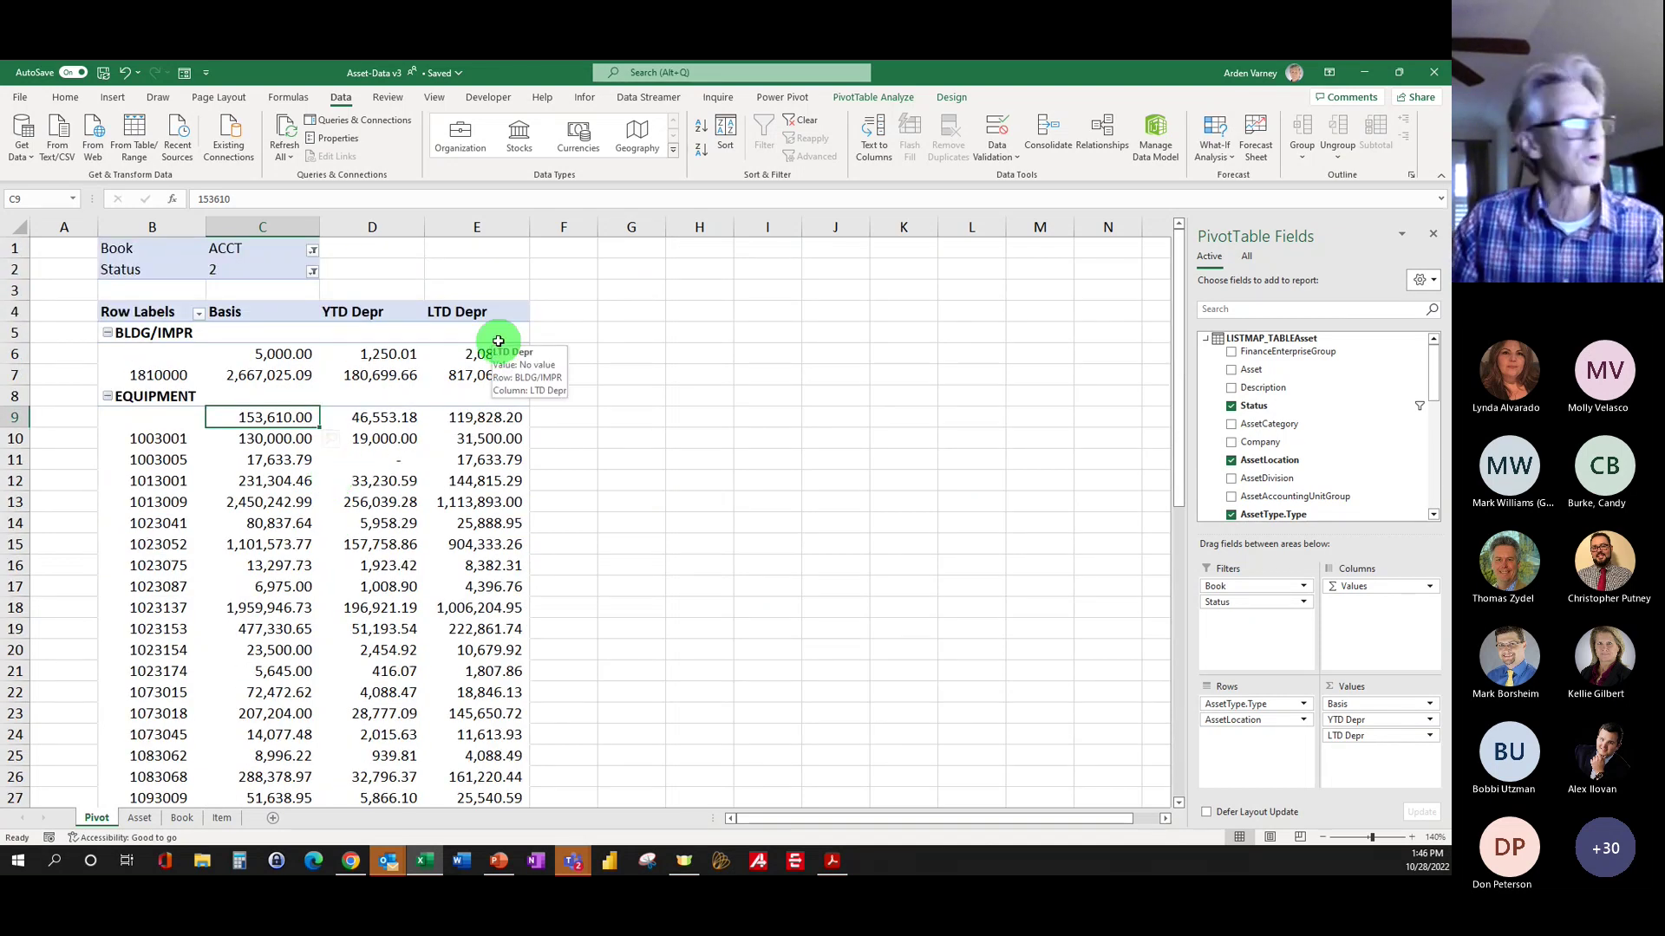
left_click(1232, 462)
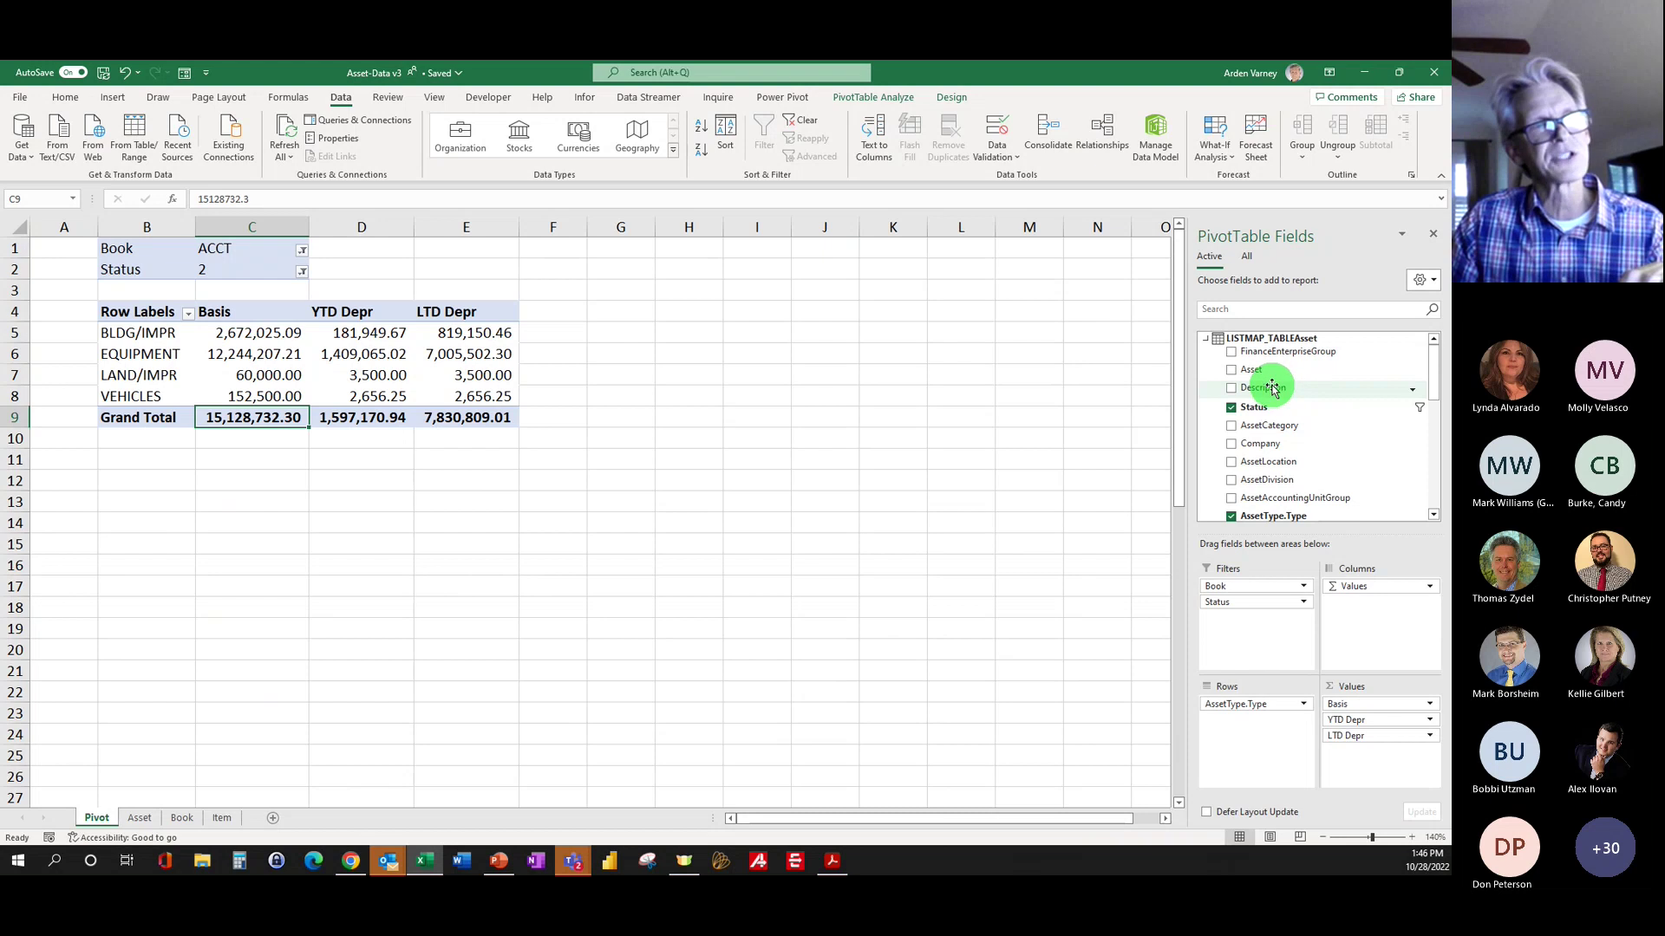
Step: Add the Reference1 field to the query on the Asset sheet and refresh the query data
left_click(141, 819)
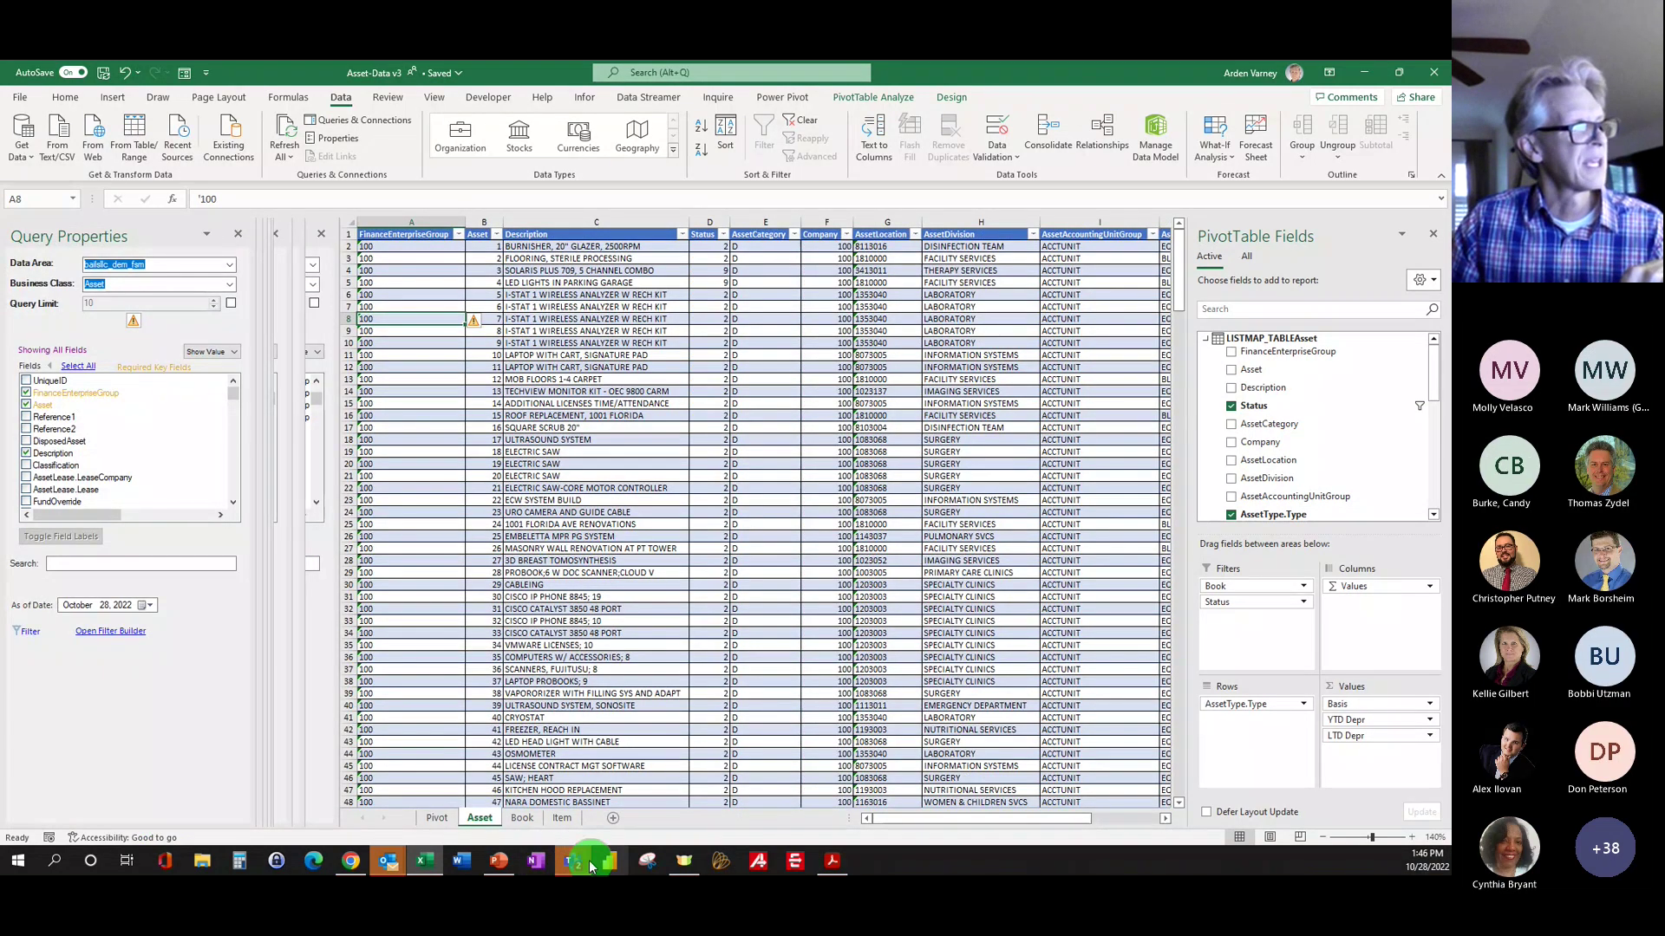
left_click(425, 860)
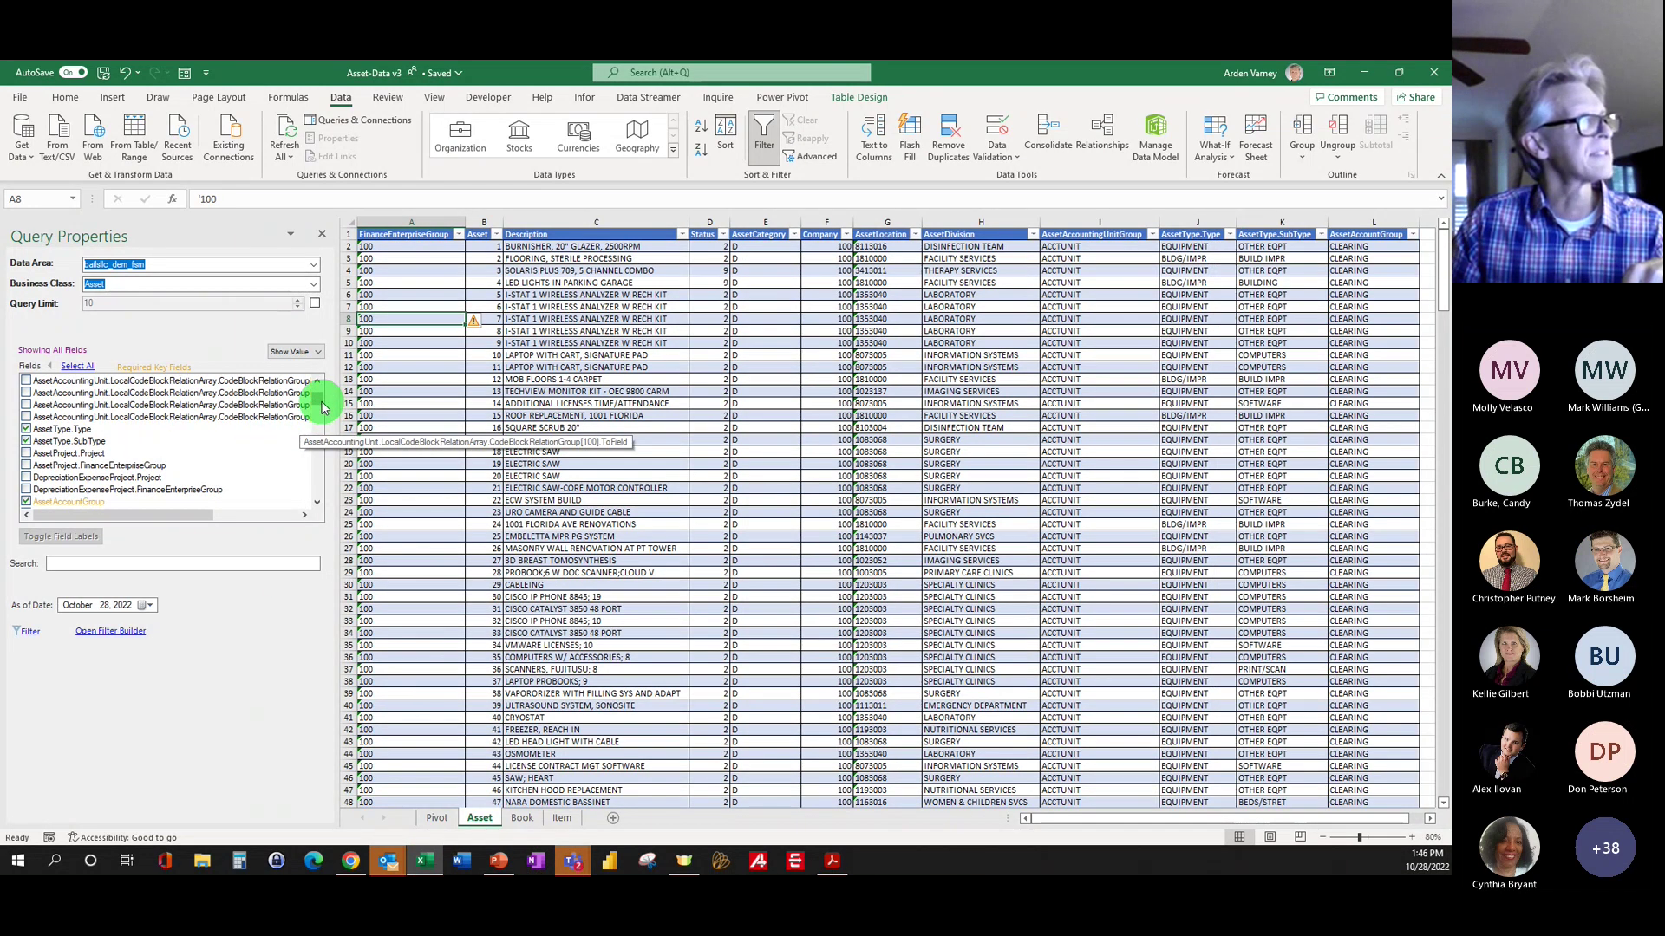
left_click_drag(321, 401, 320, 386)
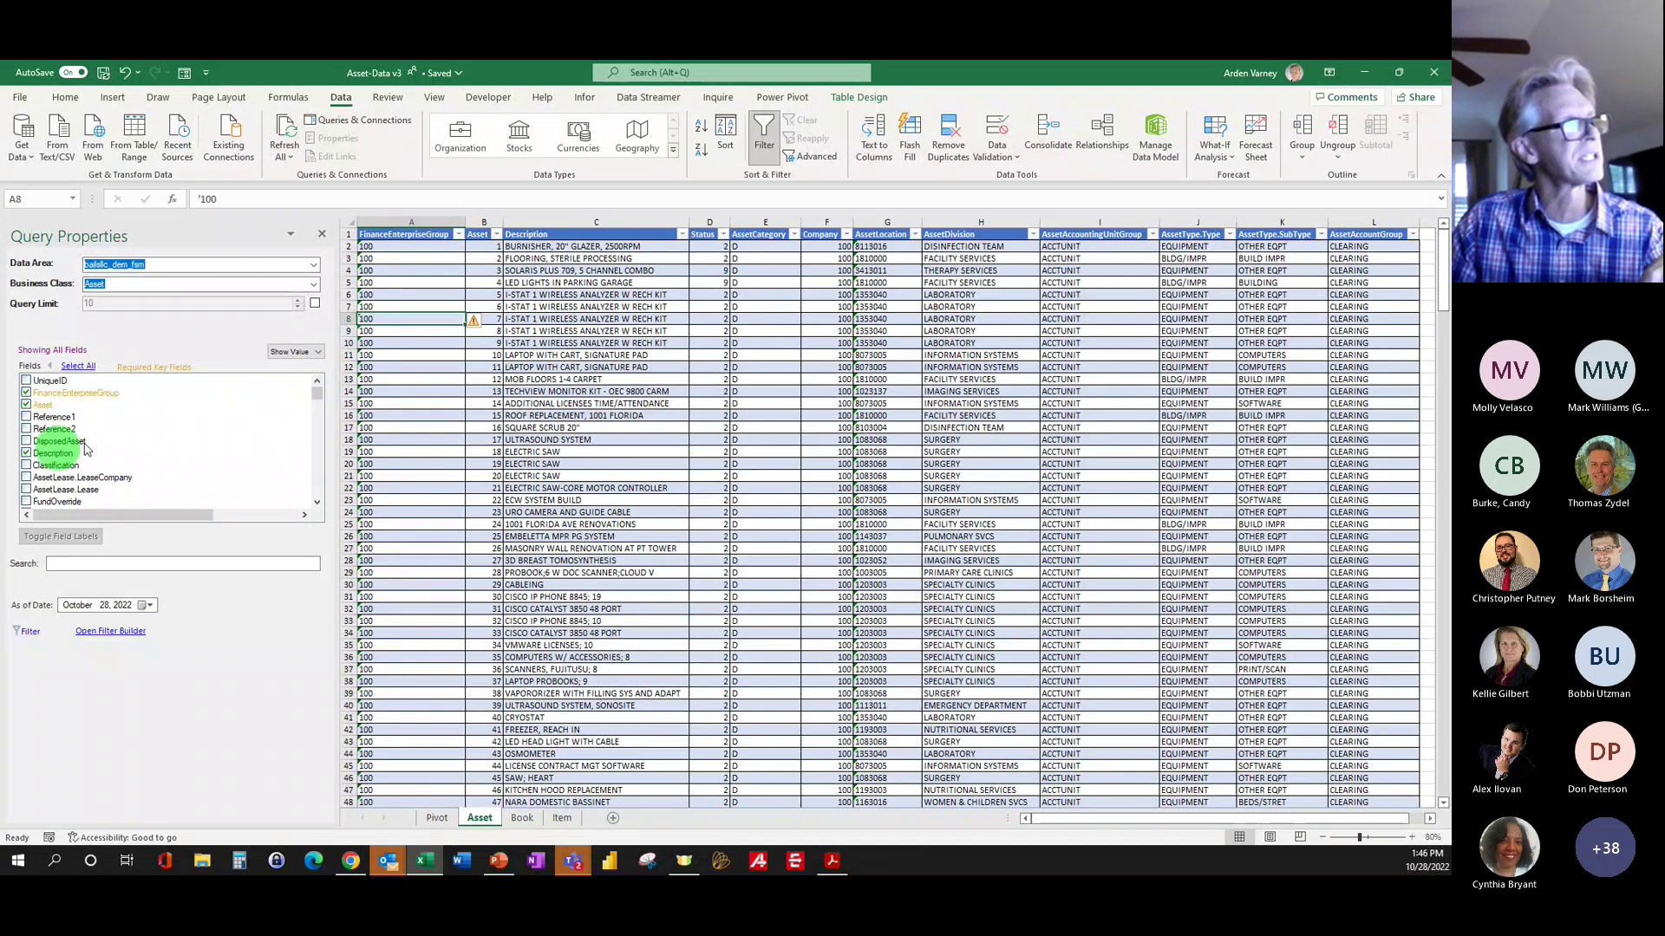
left_click(26, 417)
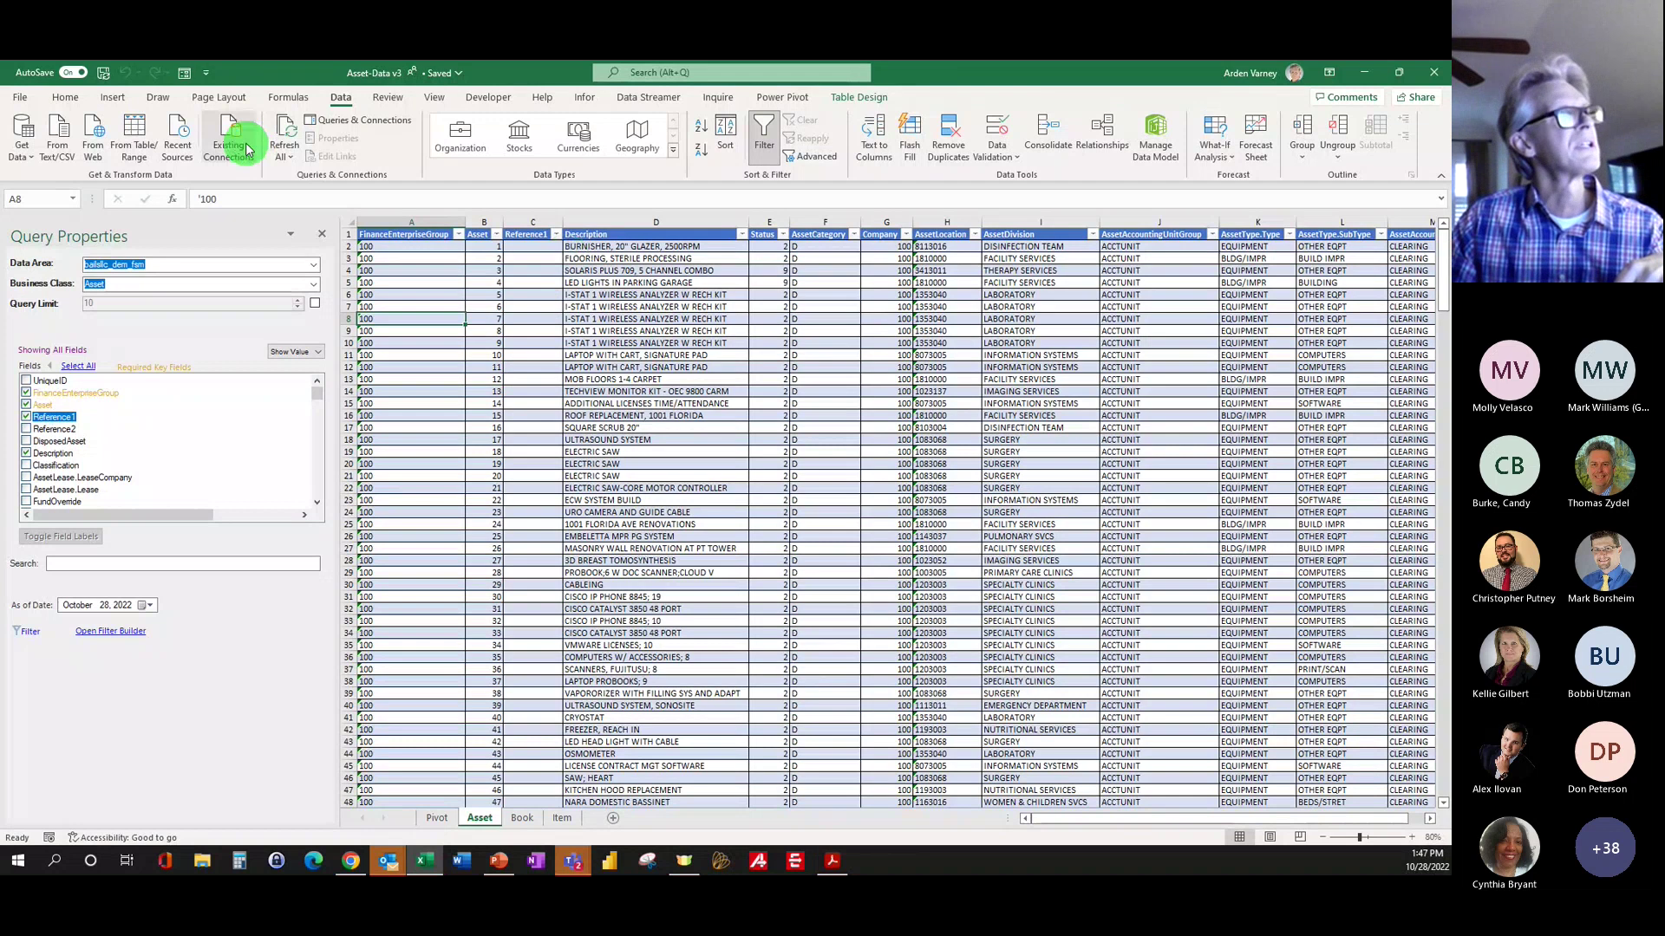
left_click(584, 98)
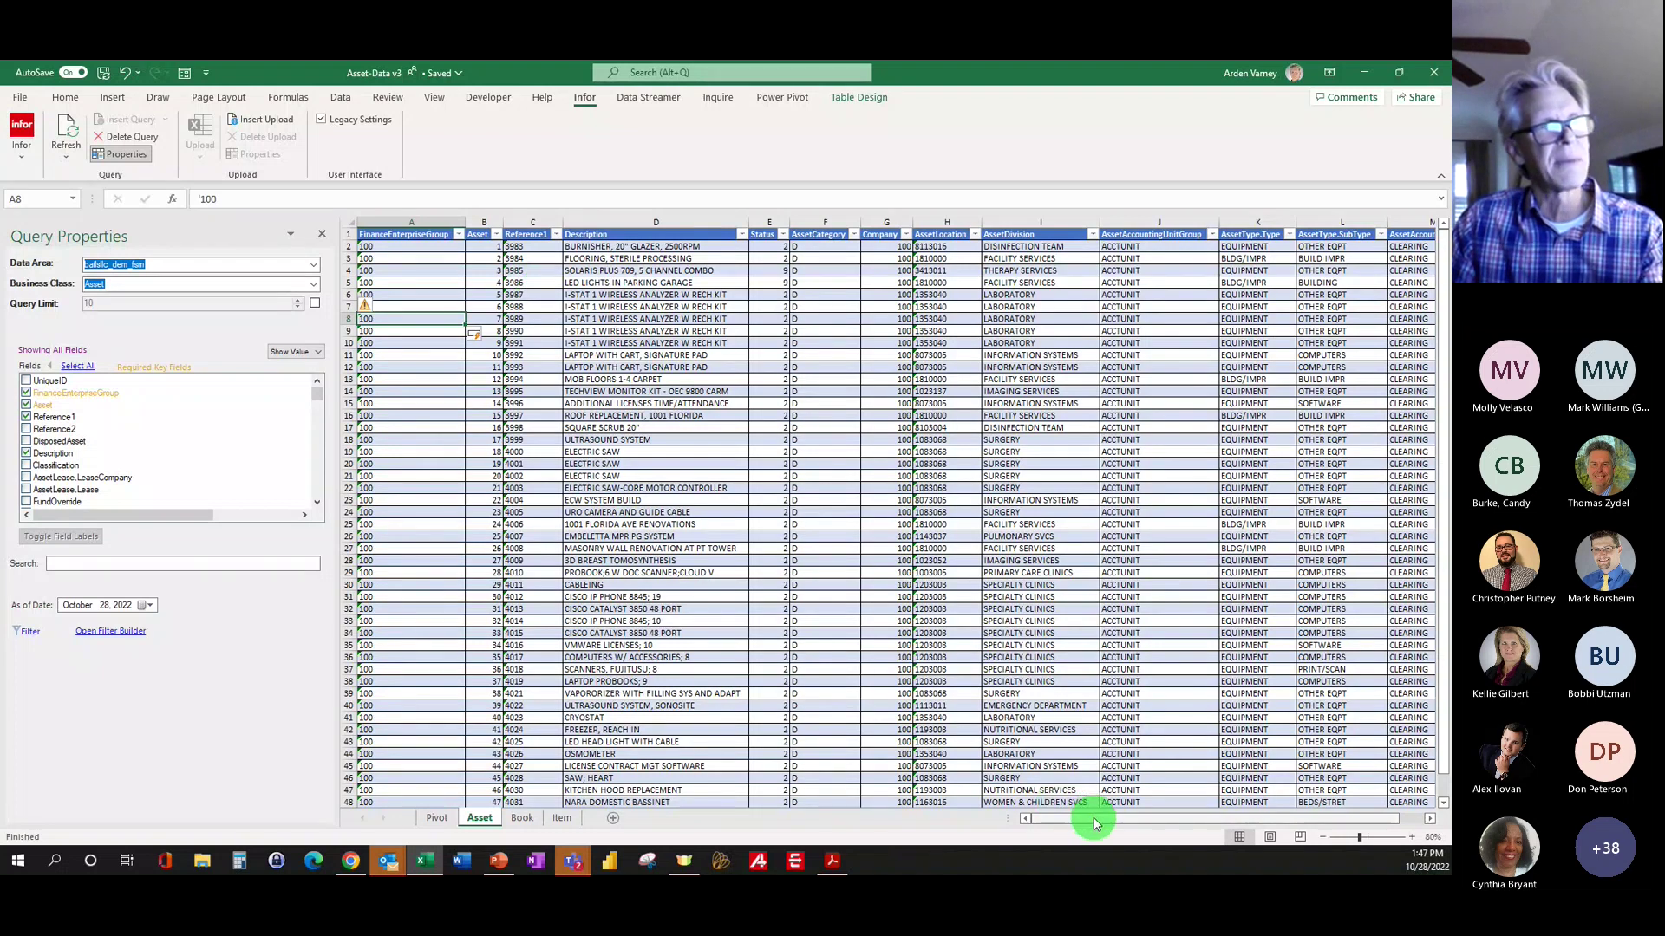
left_click_drag(1094, 822, 1059, 824)
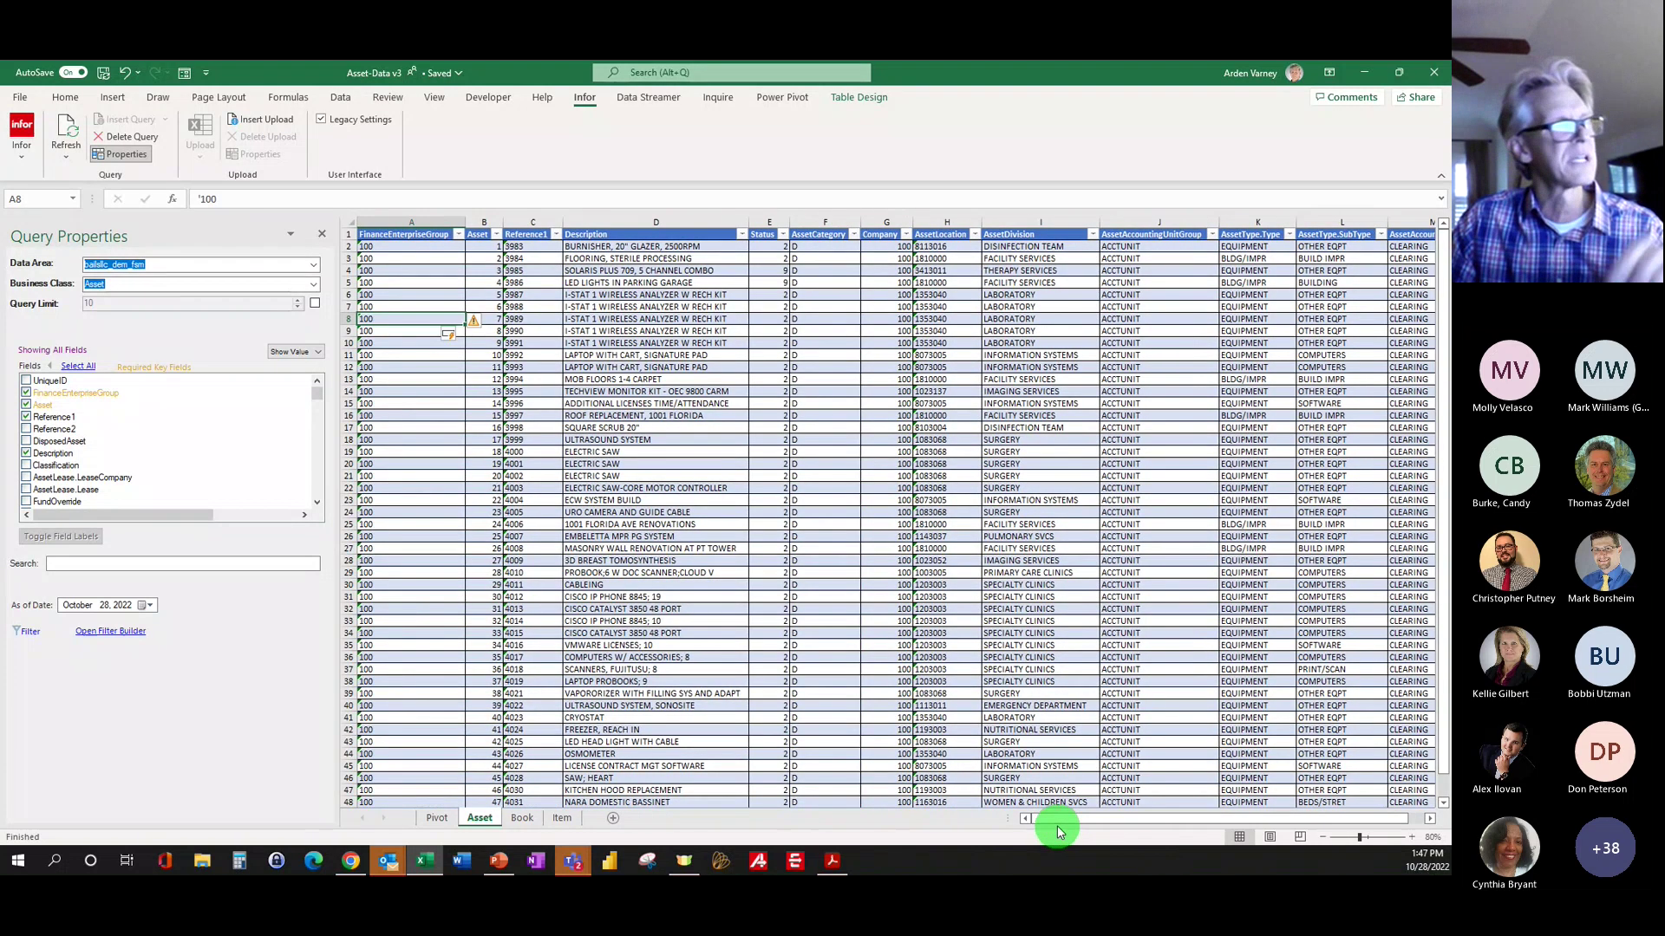
Step: Check the Pivot sheet's field list for the Reference1 field and return to the Asset sheet
left_click(438, 818)
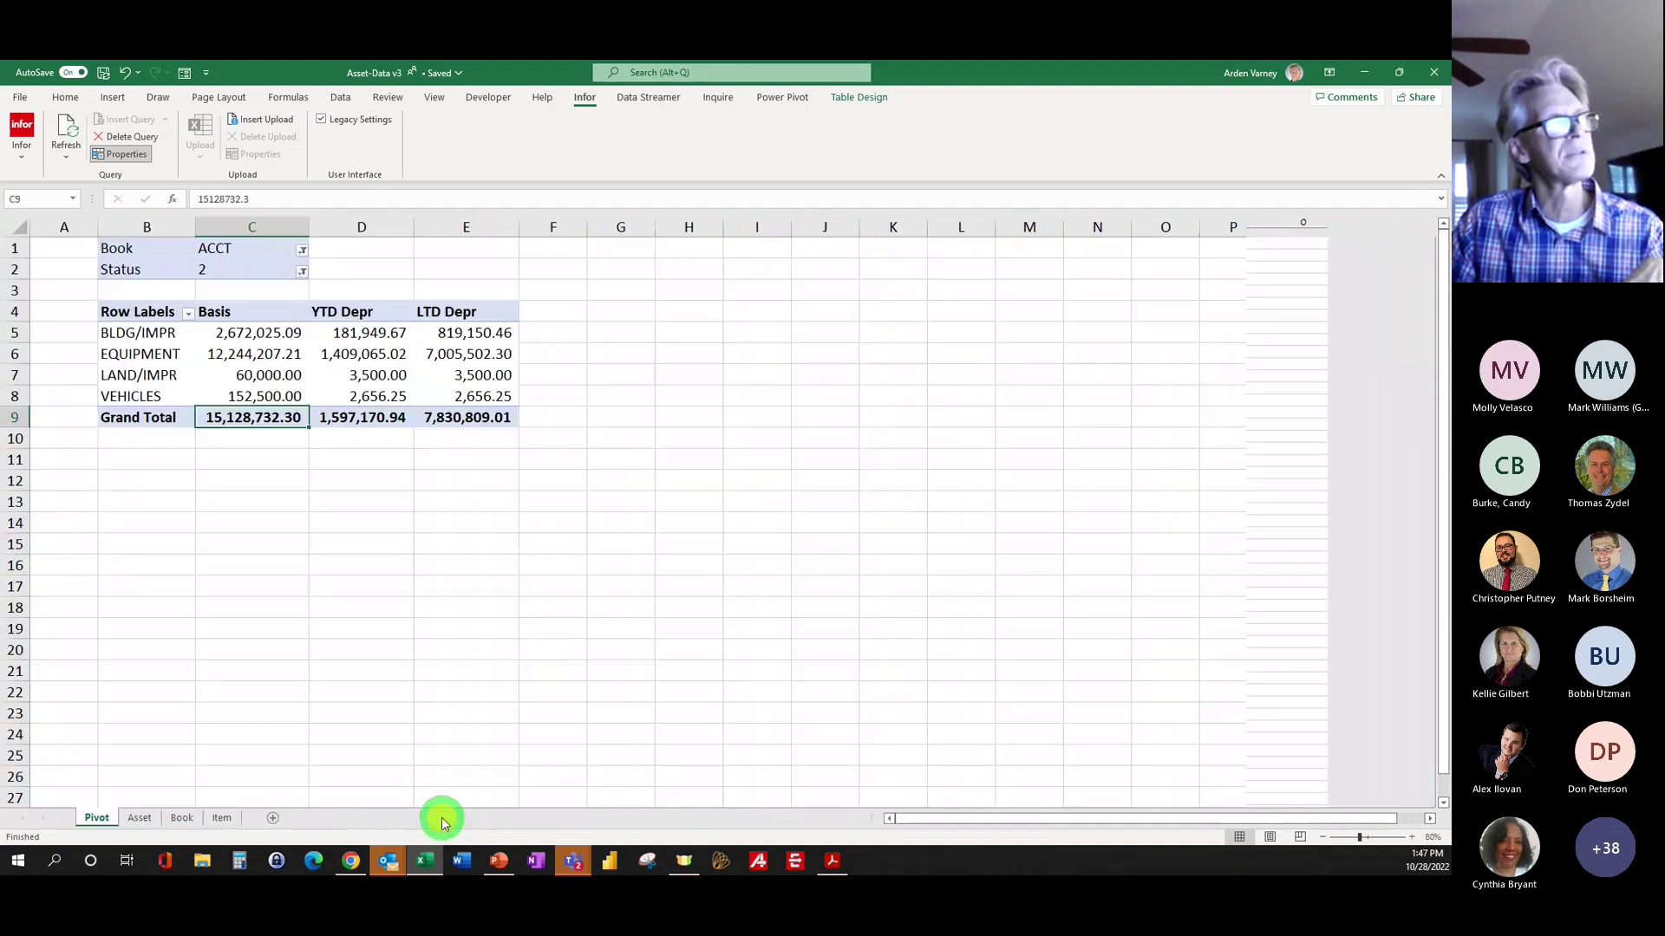
left_click(357, 355)
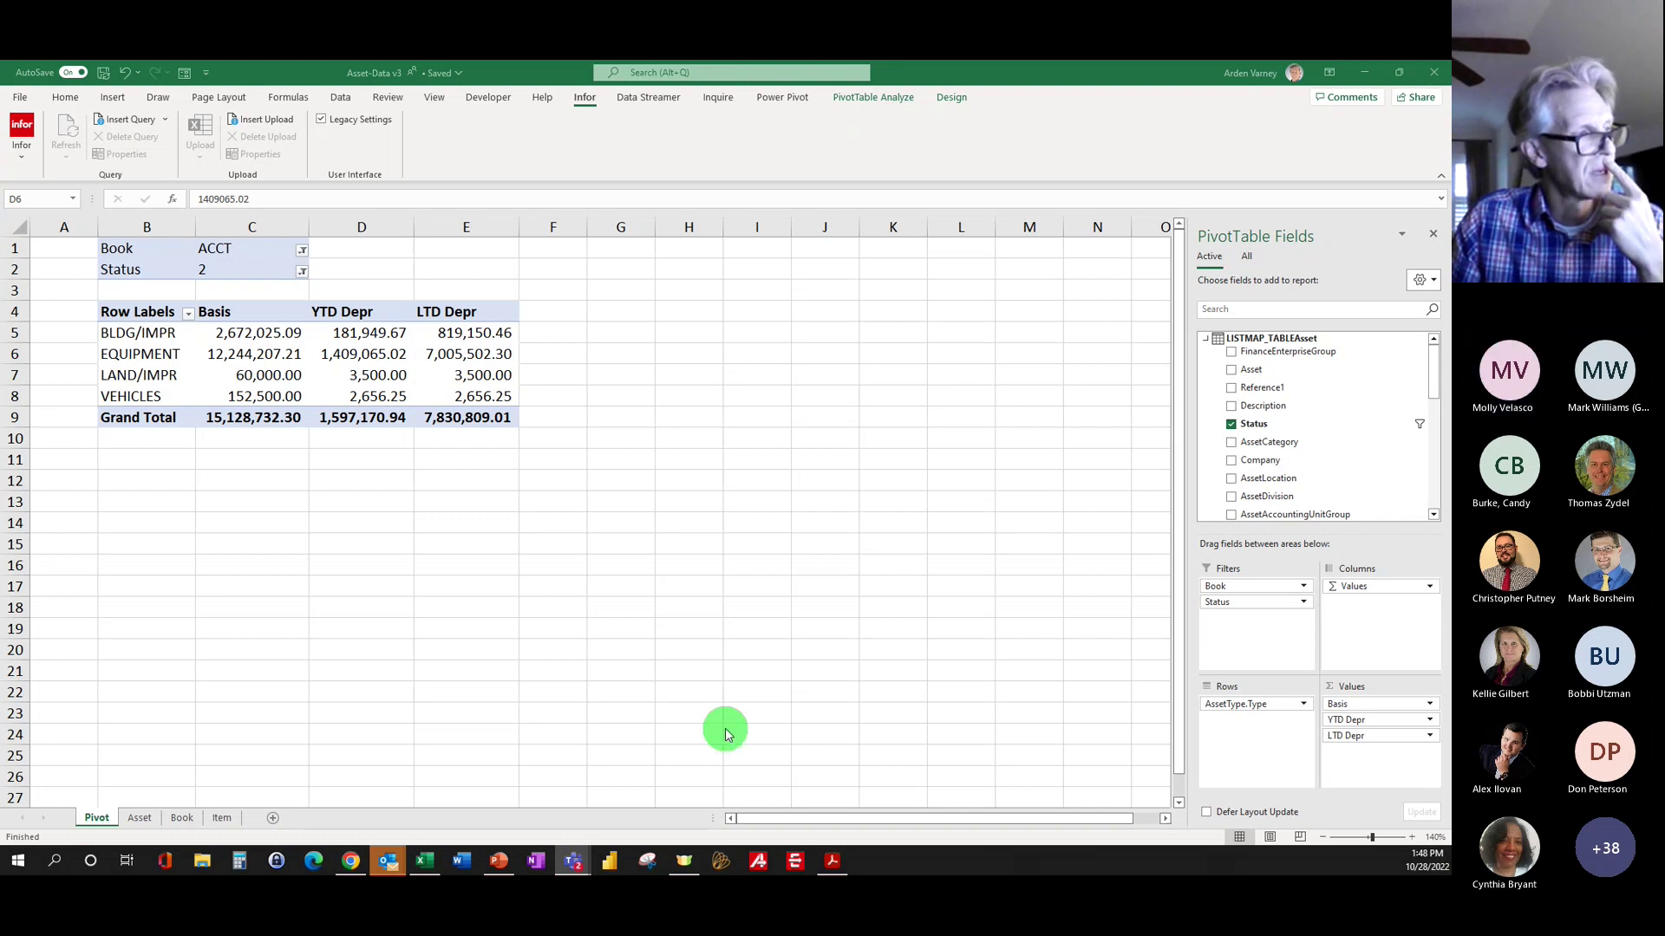
left_click(152, 831)
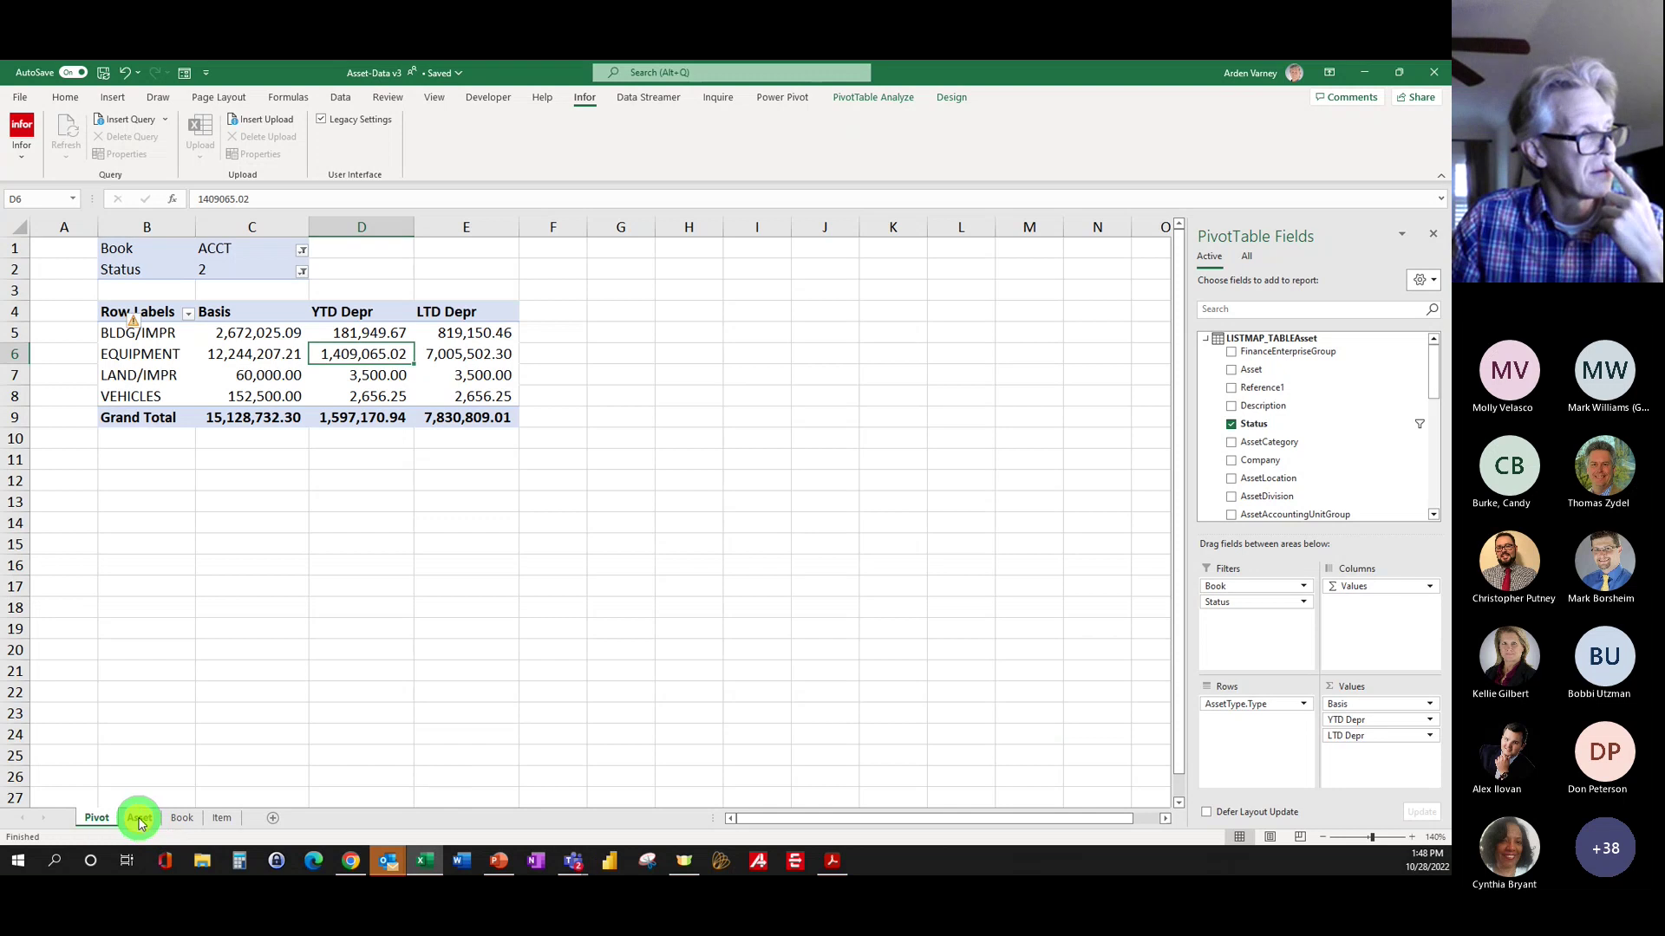
left_click(138, 819)
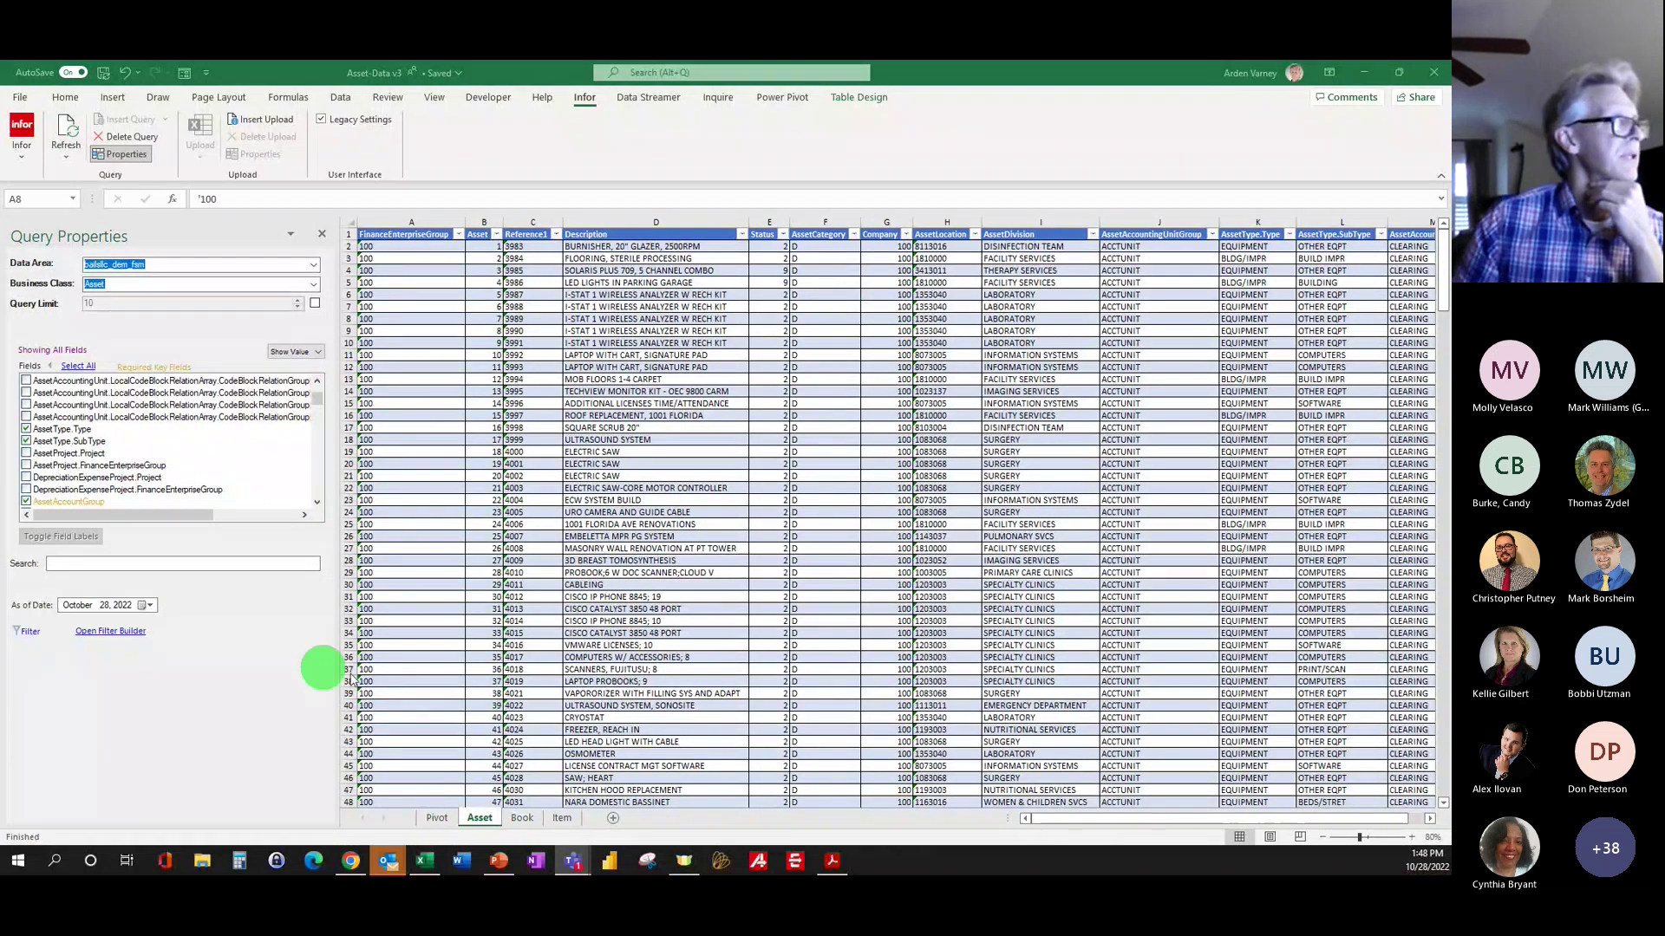
Step: Add a new worksheet after the Asset sheet and start inserting an Infor query of the List type
left_click(617, 822)
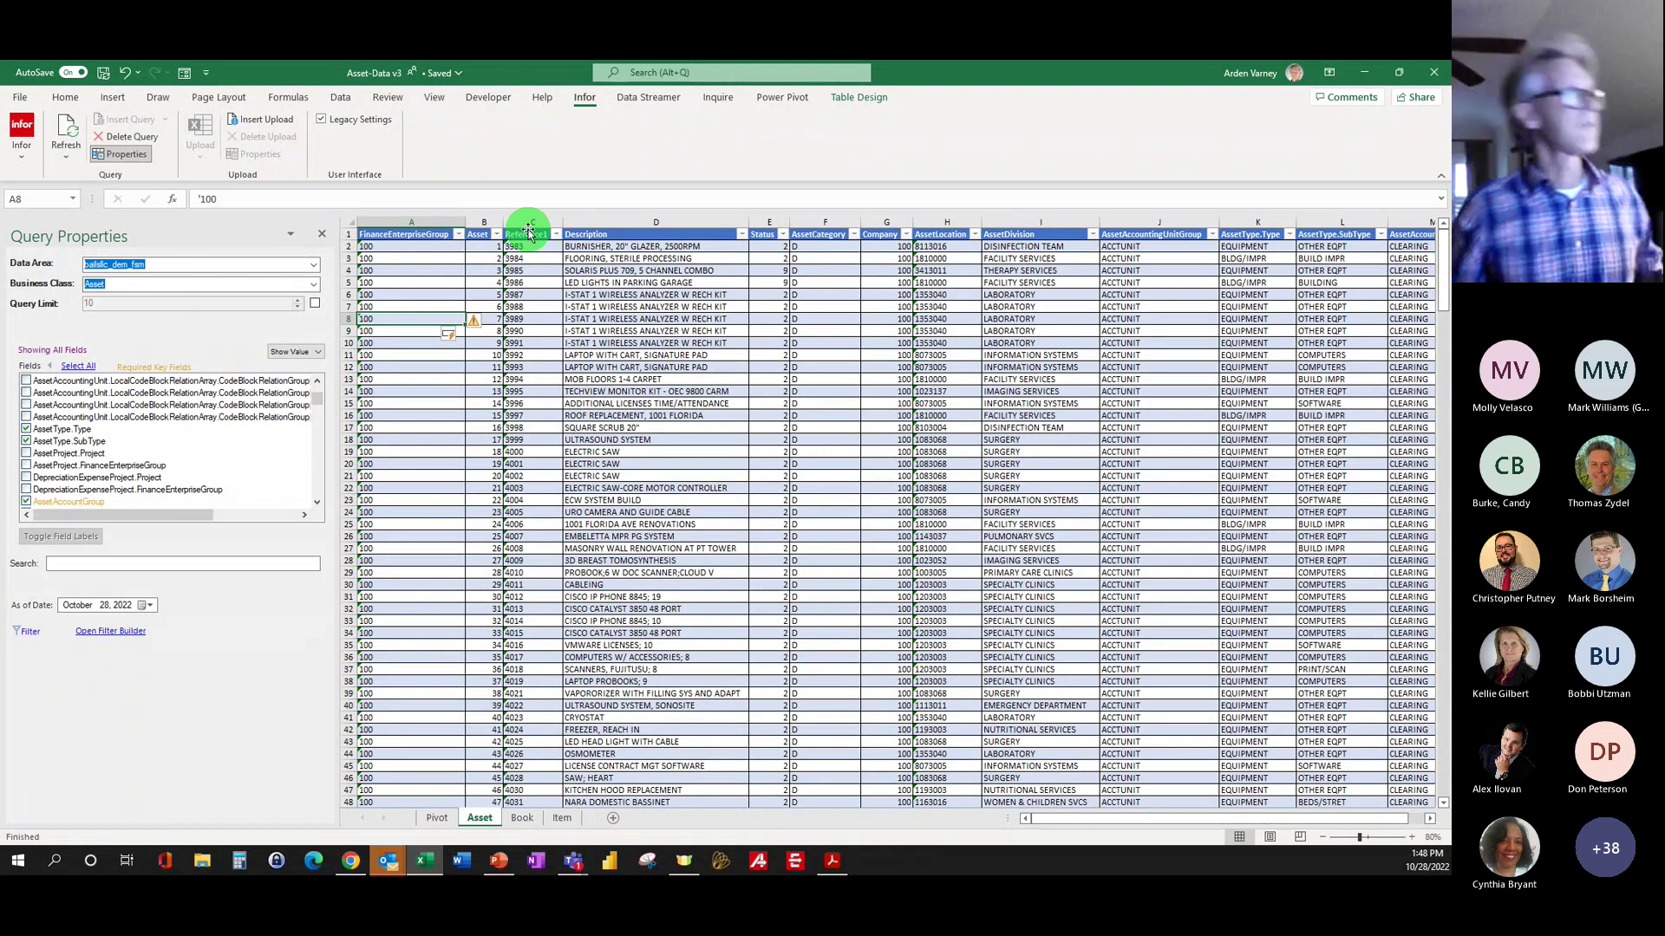
left_click(612, 818)
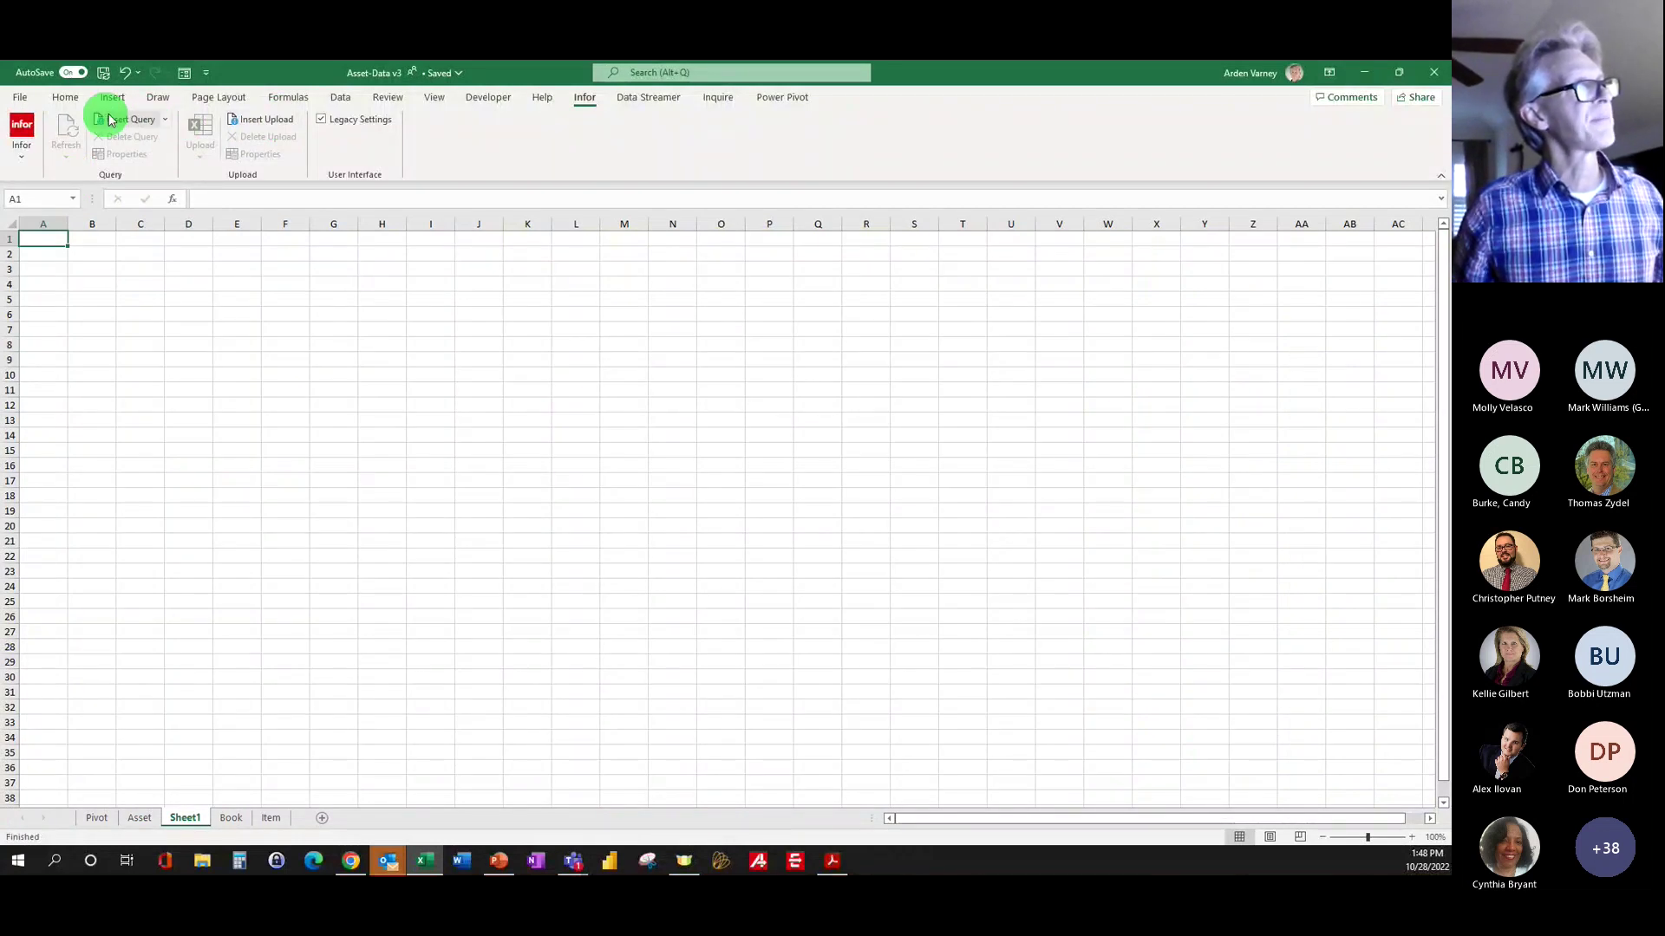
left_click(163, 126)
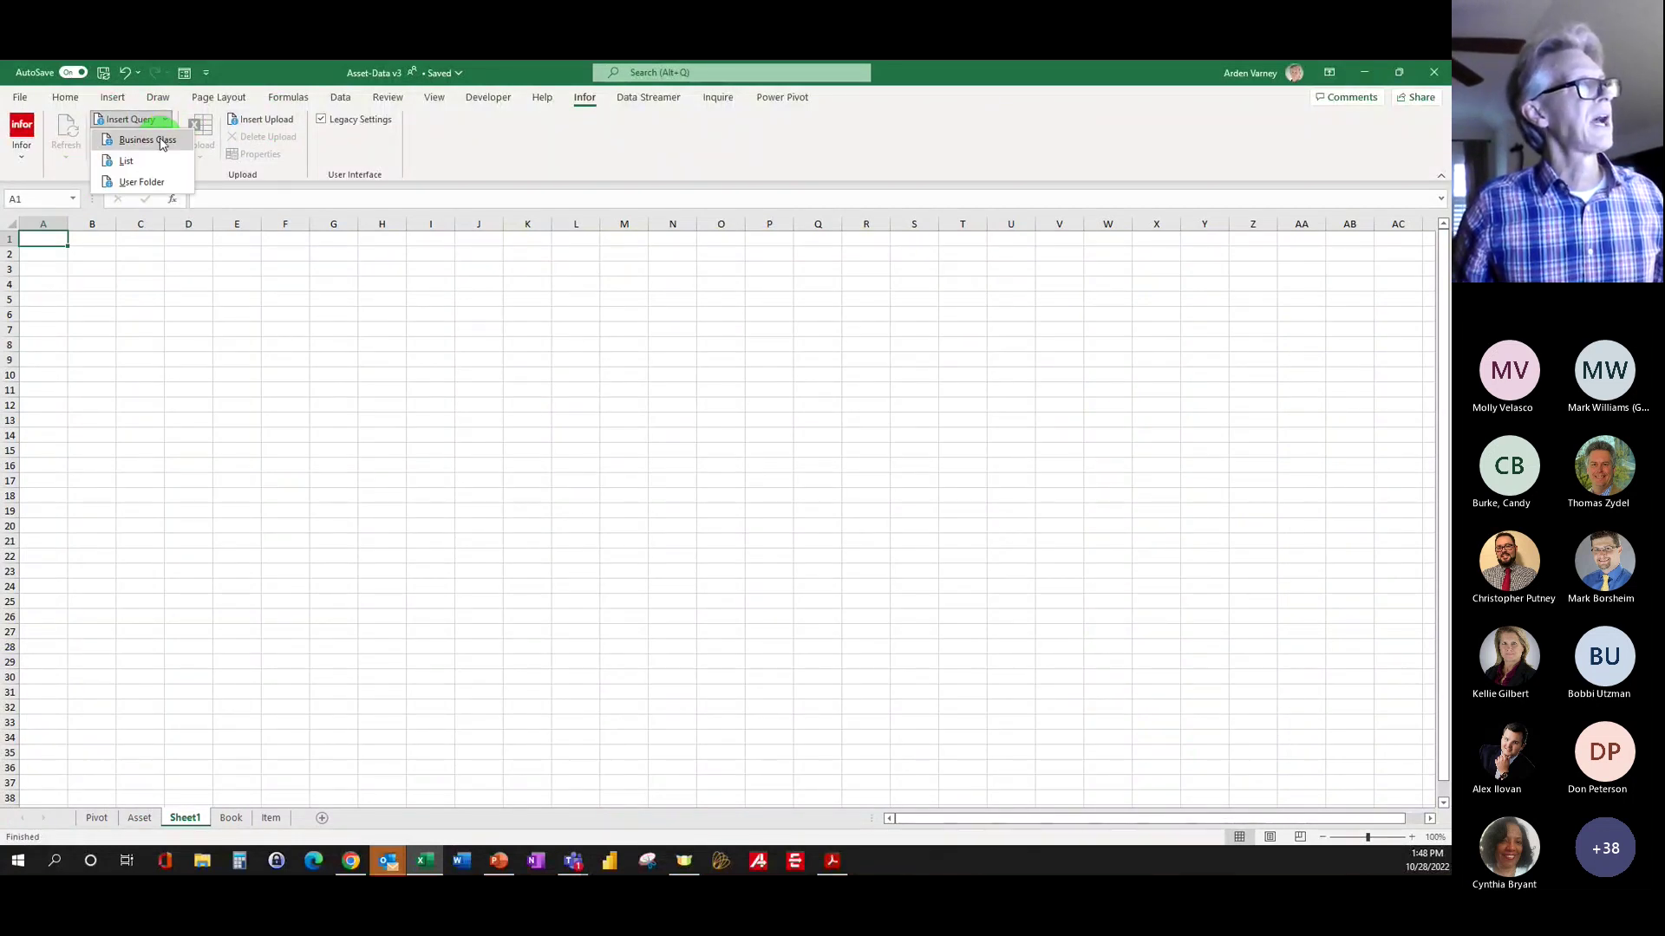
left_click(128, 162)
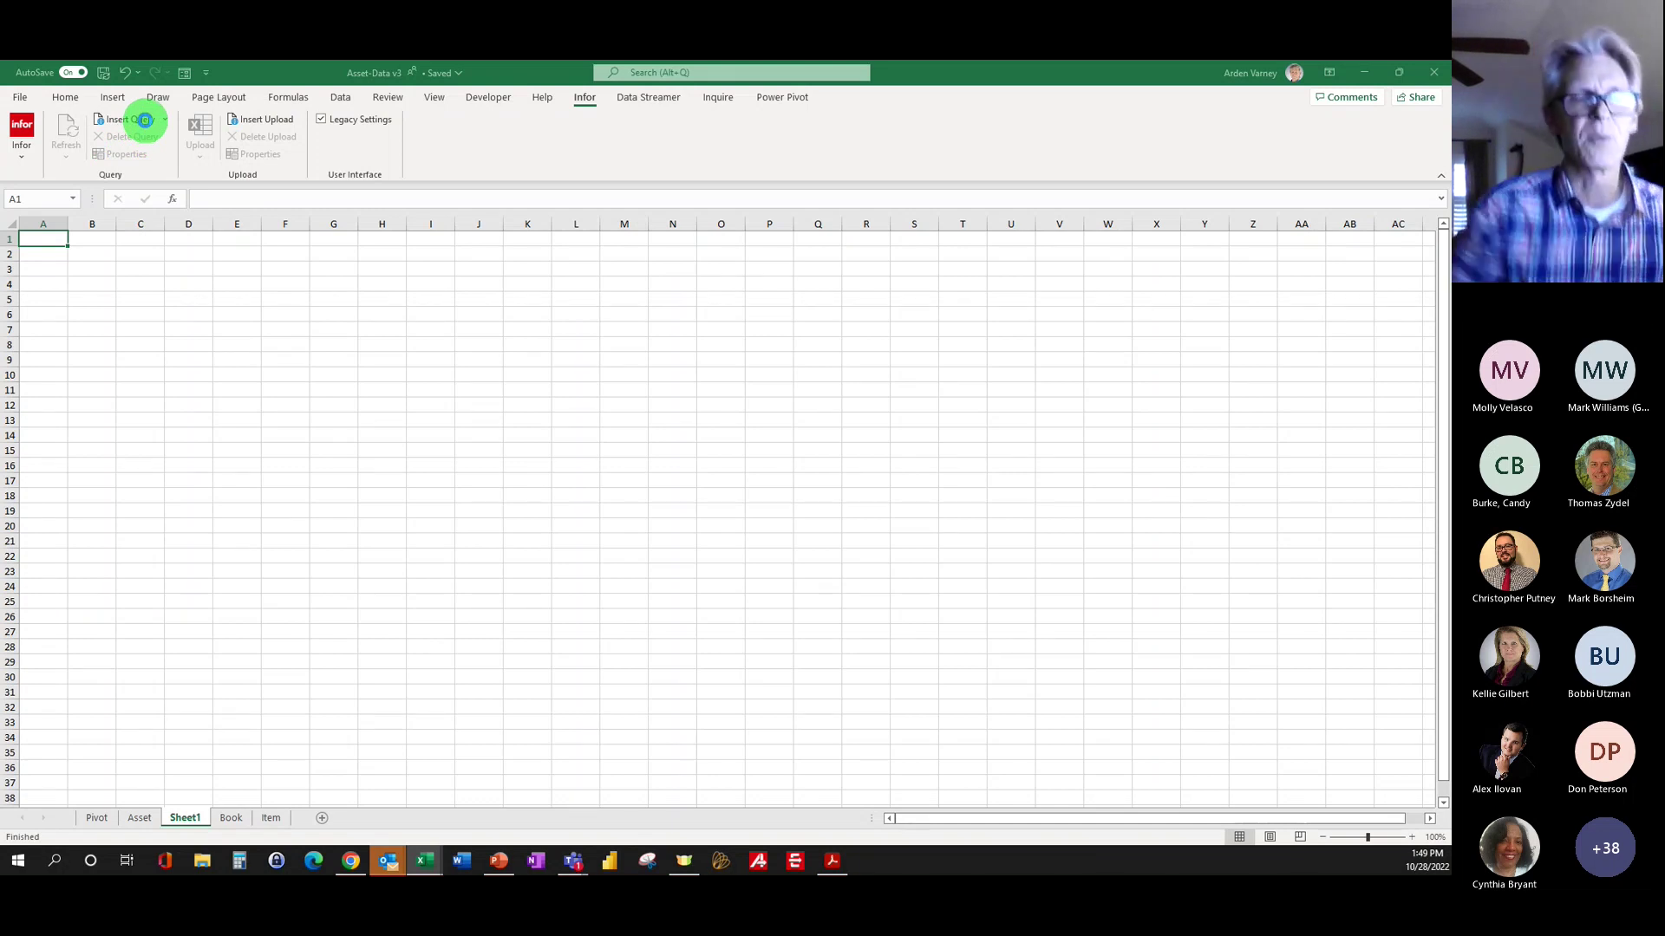
left_click(143, 120)
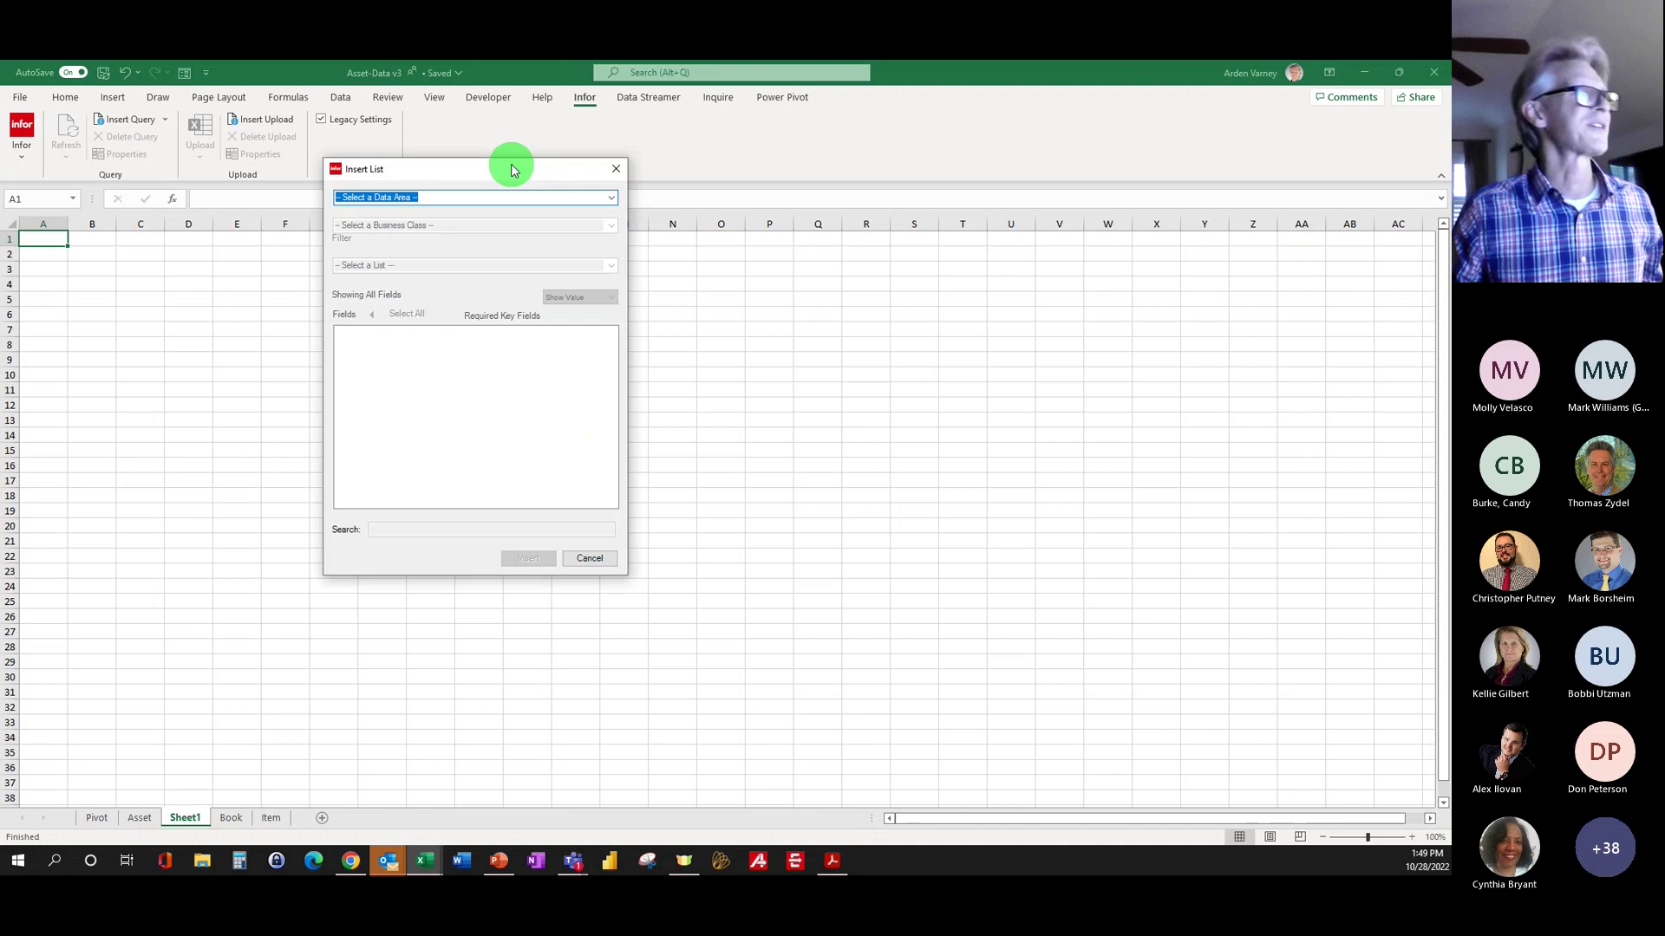
Step: Set the data area of the new list query to bailsllc_dem_fsm
left_click(611, 198)
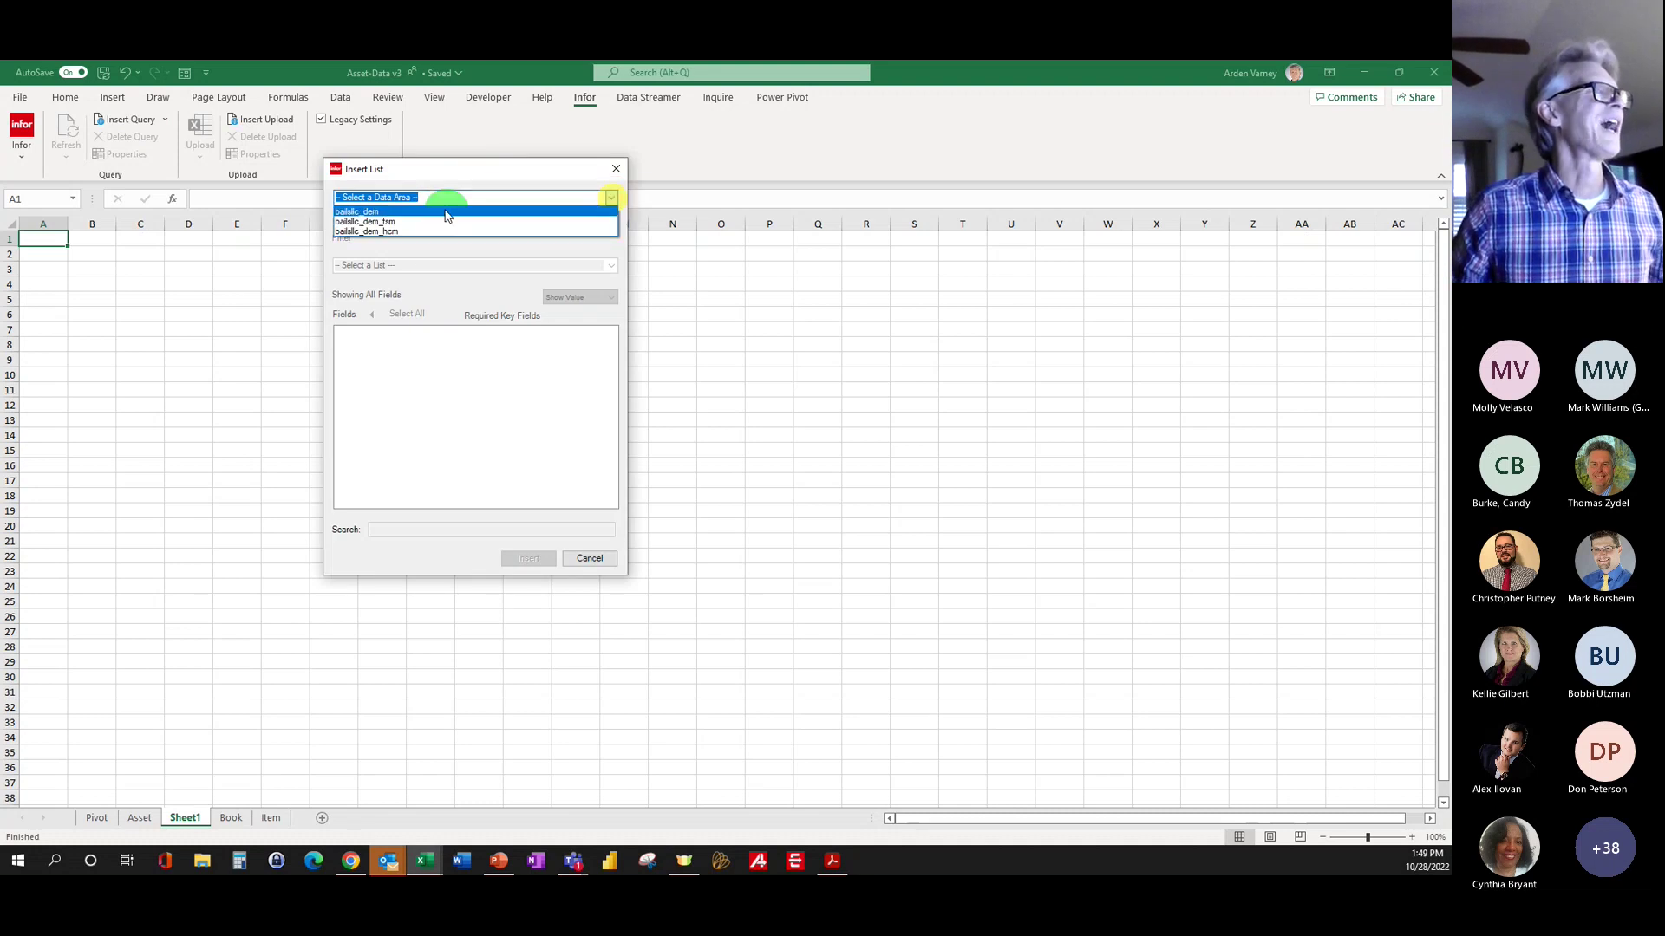
left_click(441, 213)
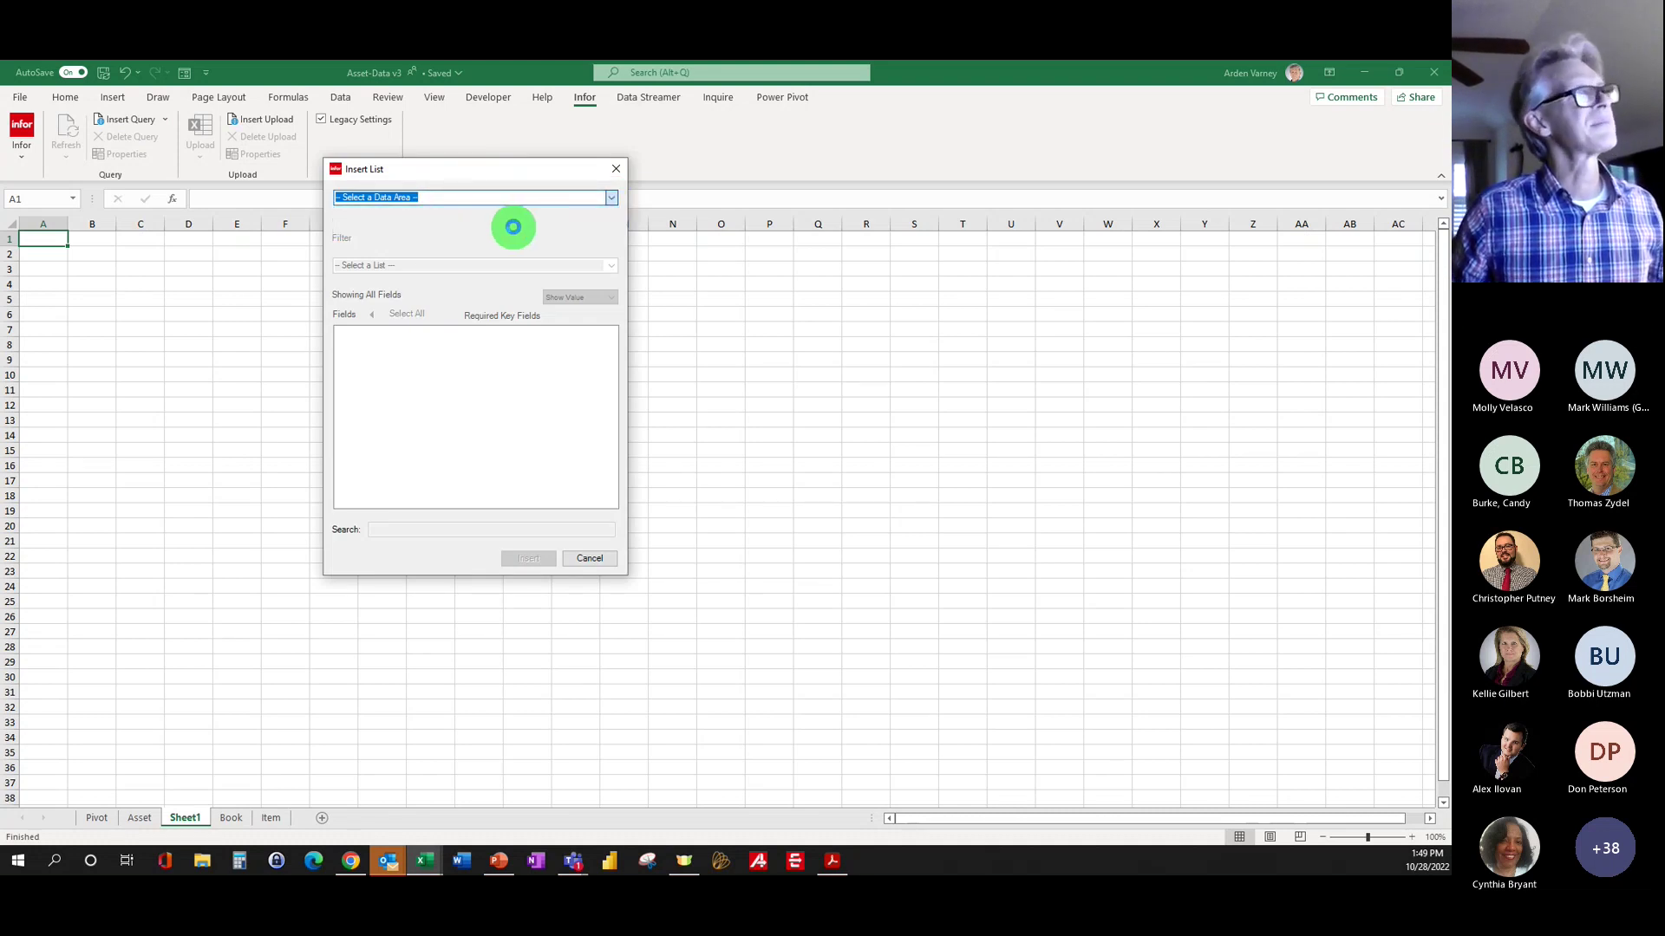
left_click(612, 226)
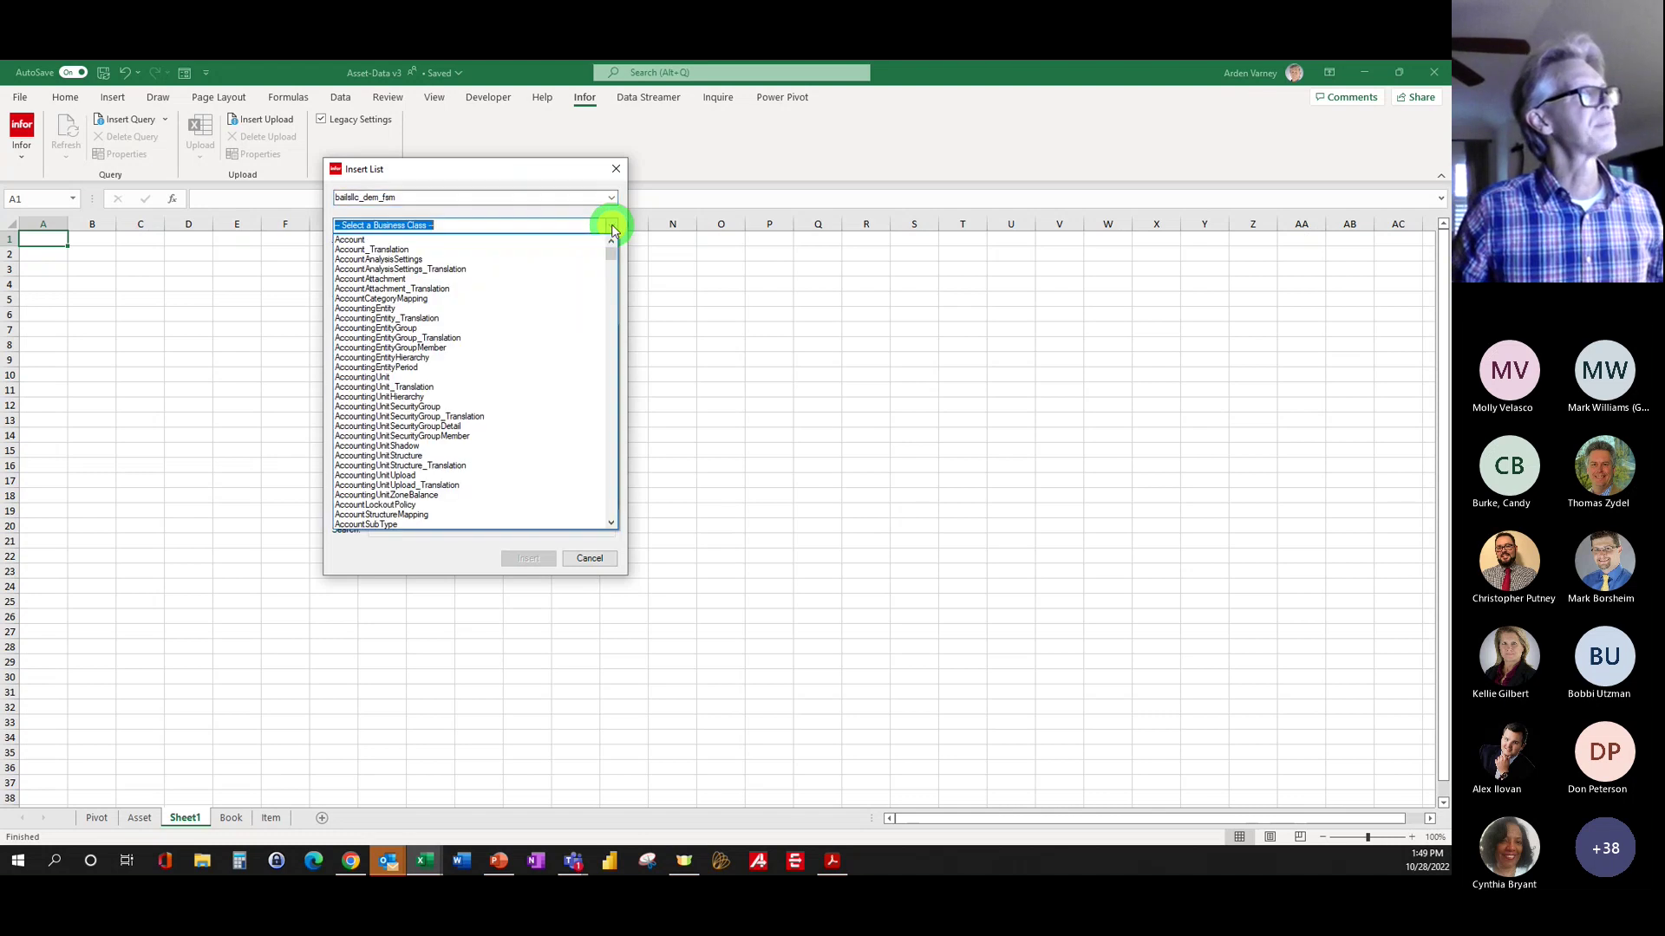
left_click(615, 170)
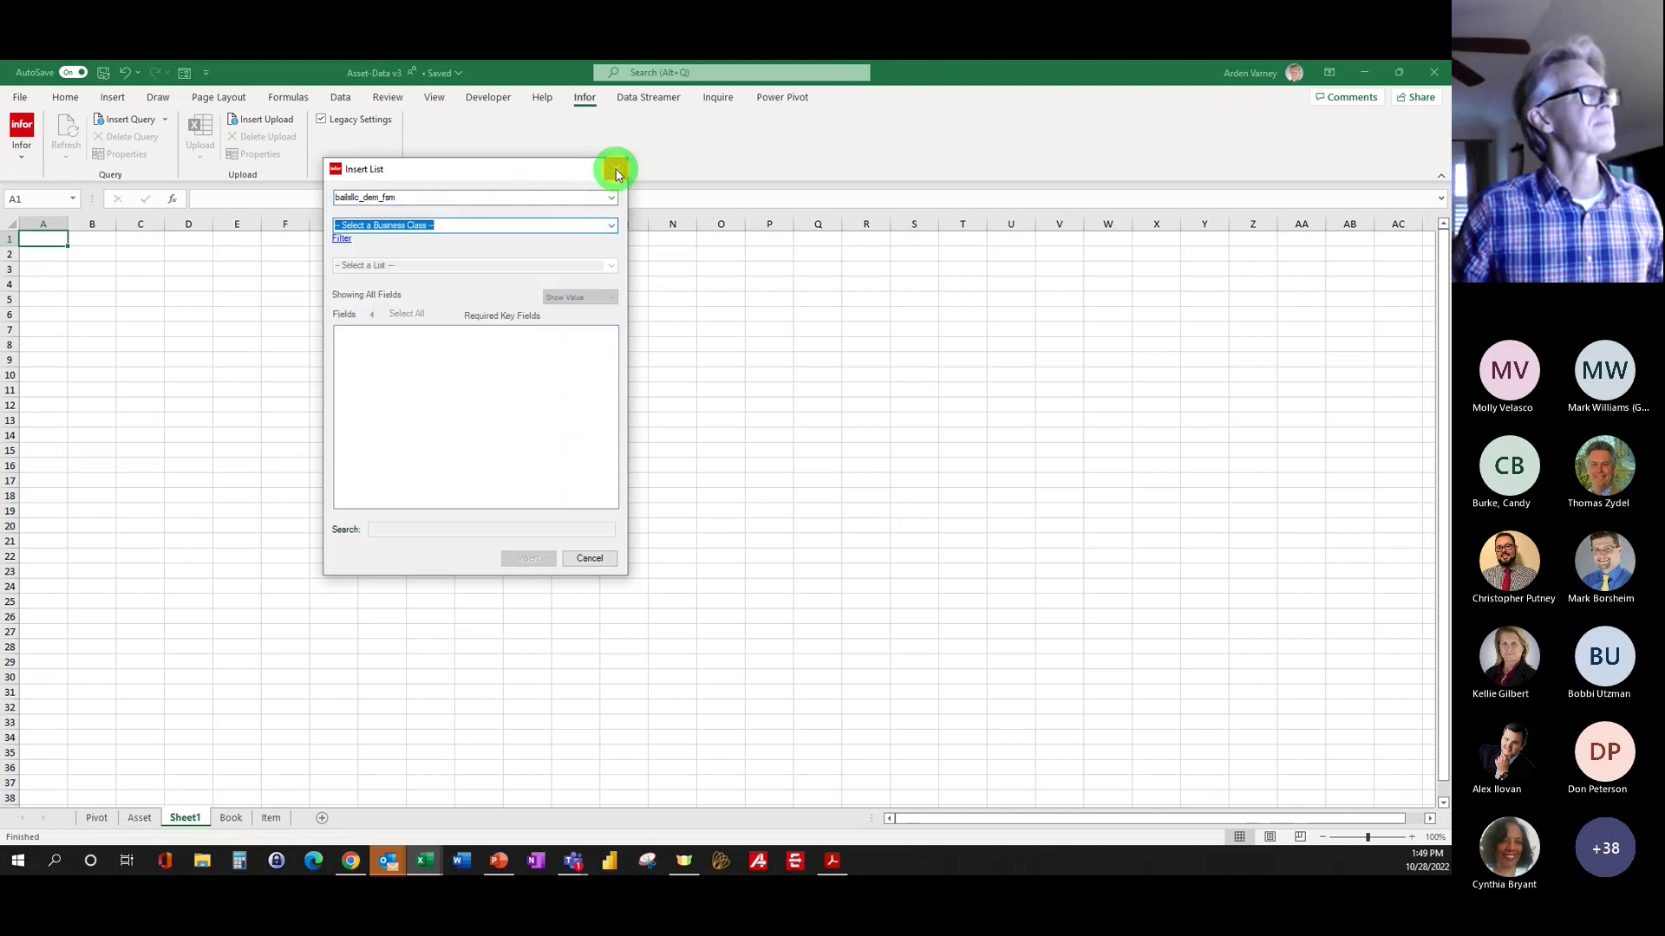
left_click(611, 228)
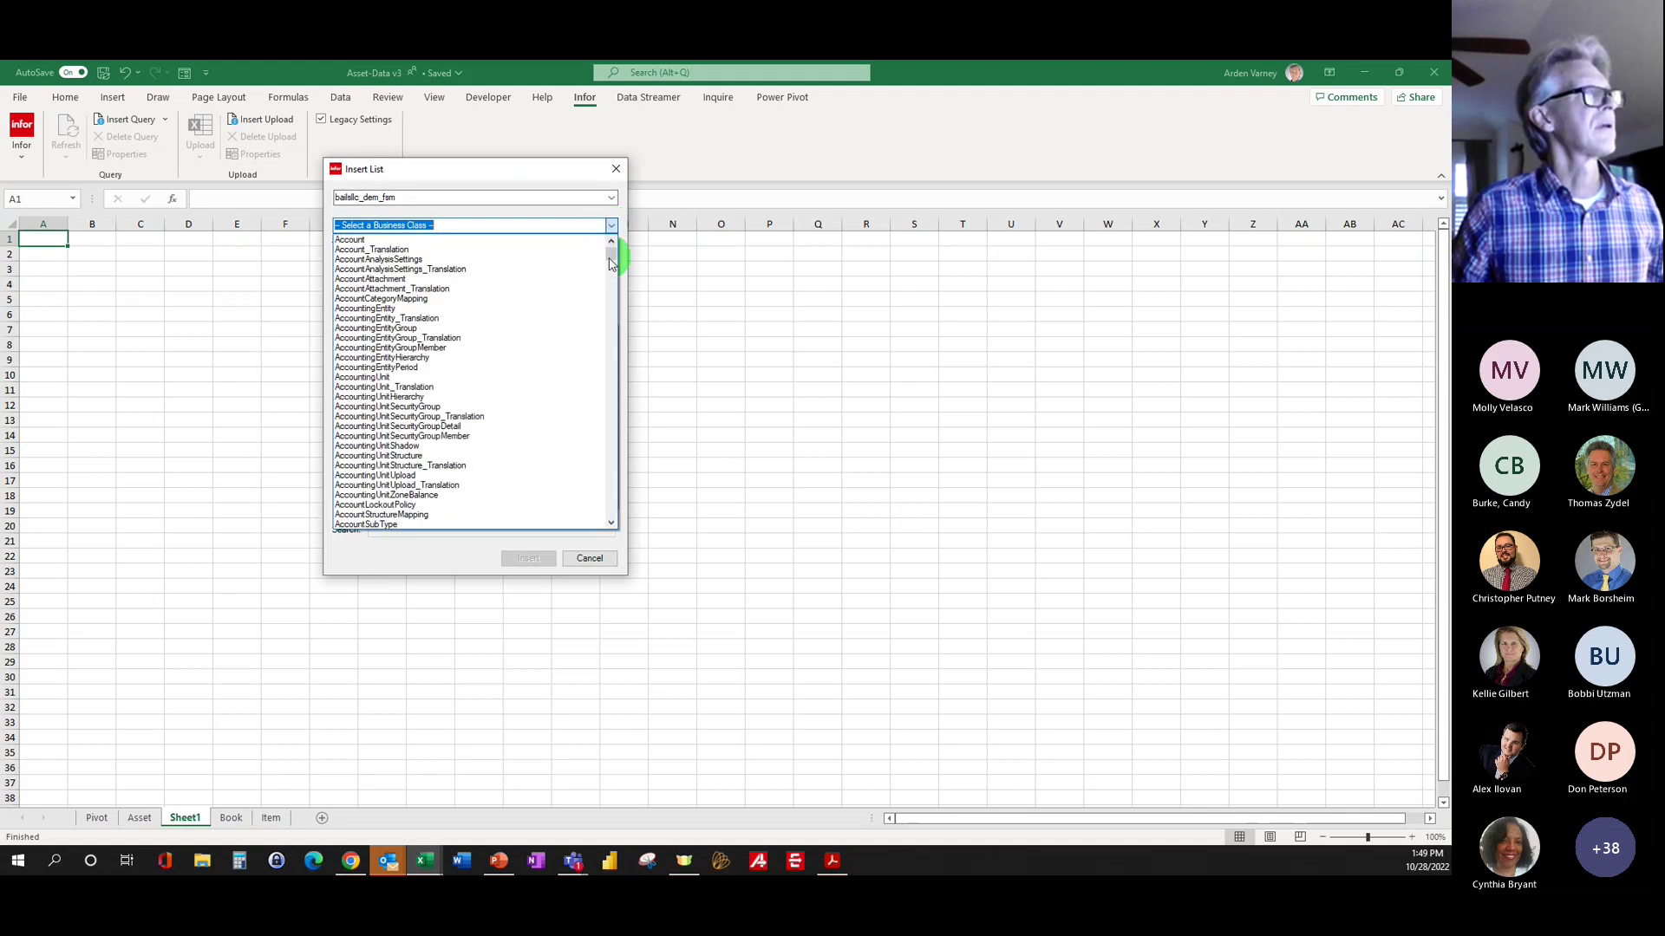
left_click(612, 198)
left_click(612, 198)
left_click(612, 200)
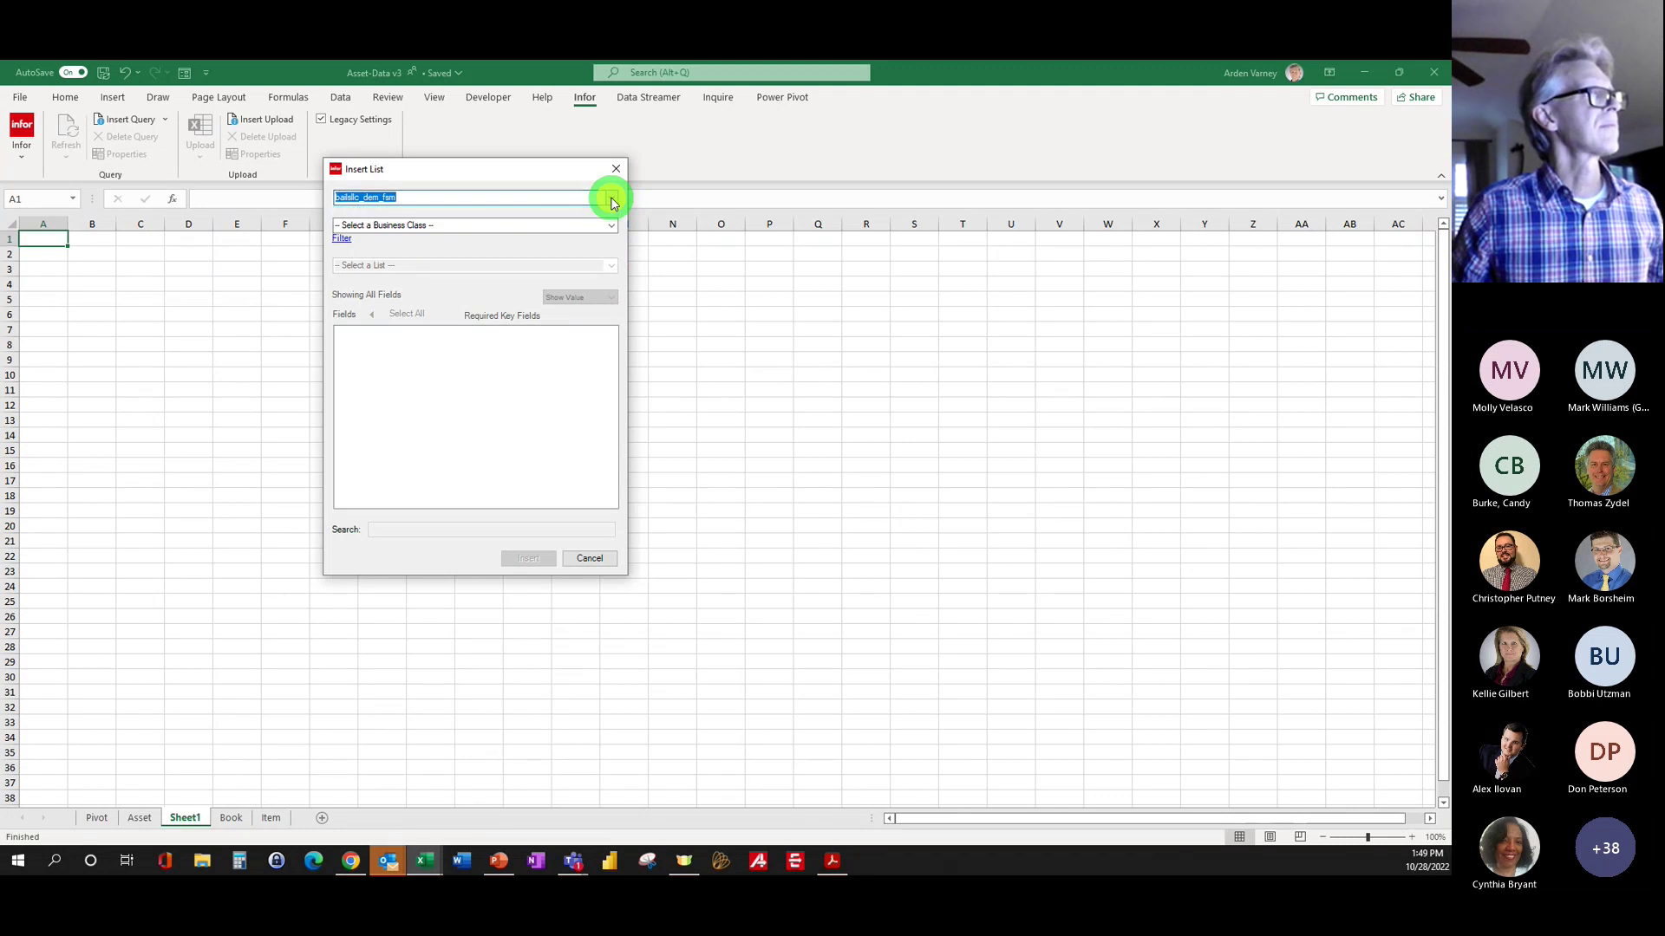
Step: Set the list query's business class to AccountingUnit and its list to PostingAccountingUnits
left_click(608, 228)
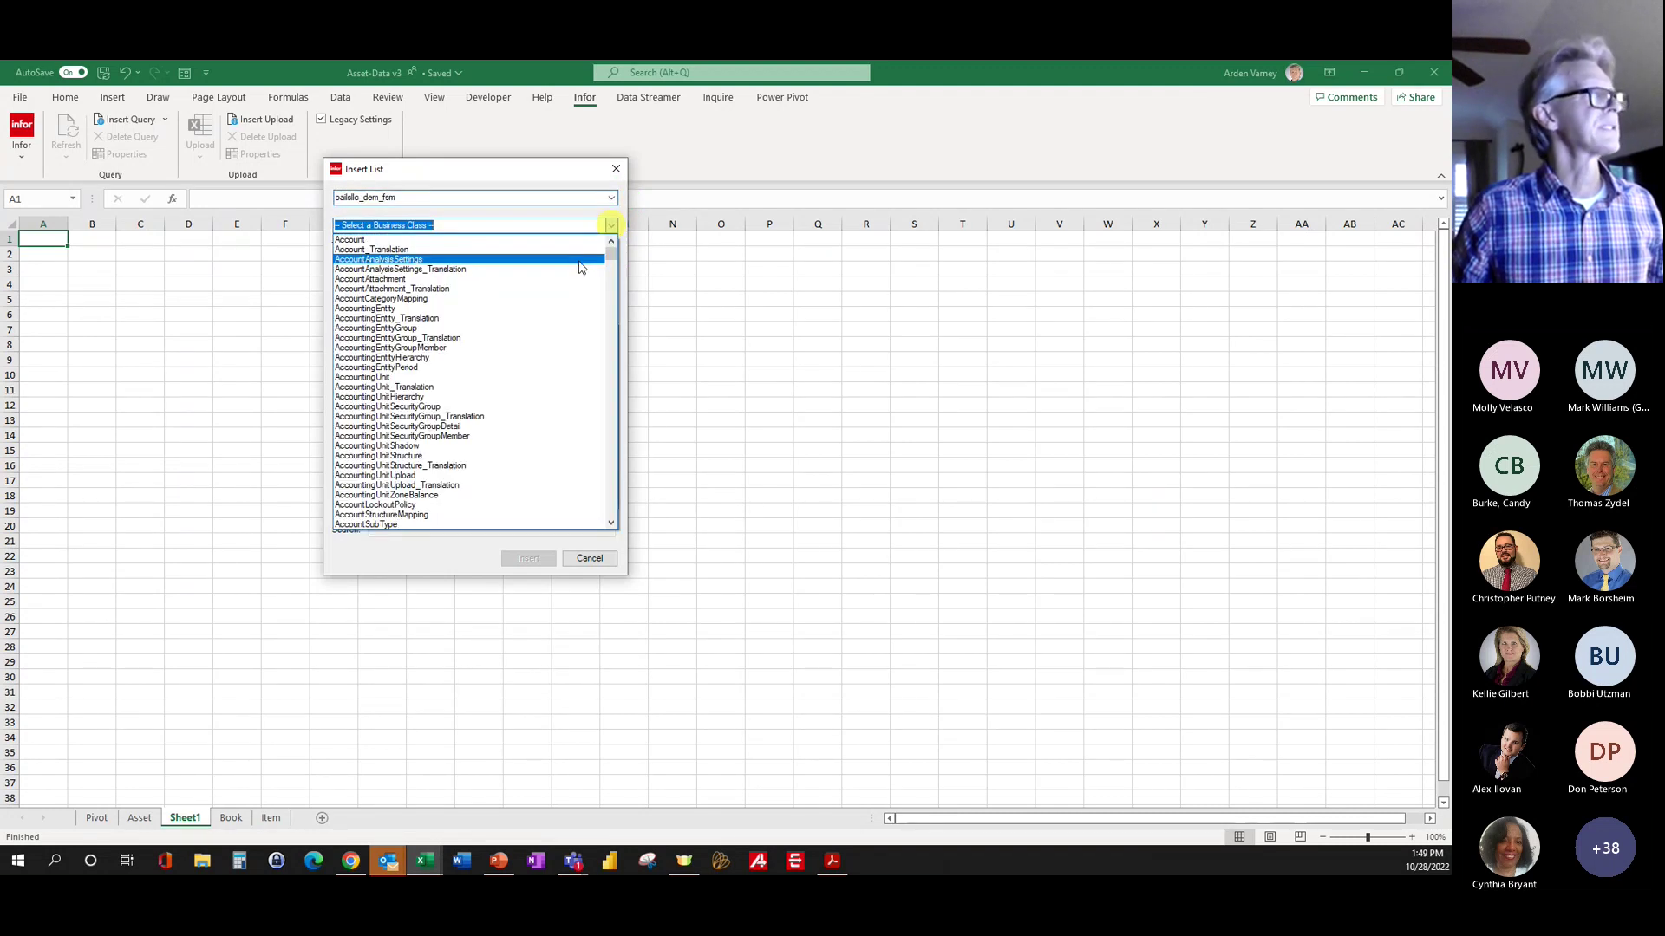
scroll(561, 285, "down", 3)
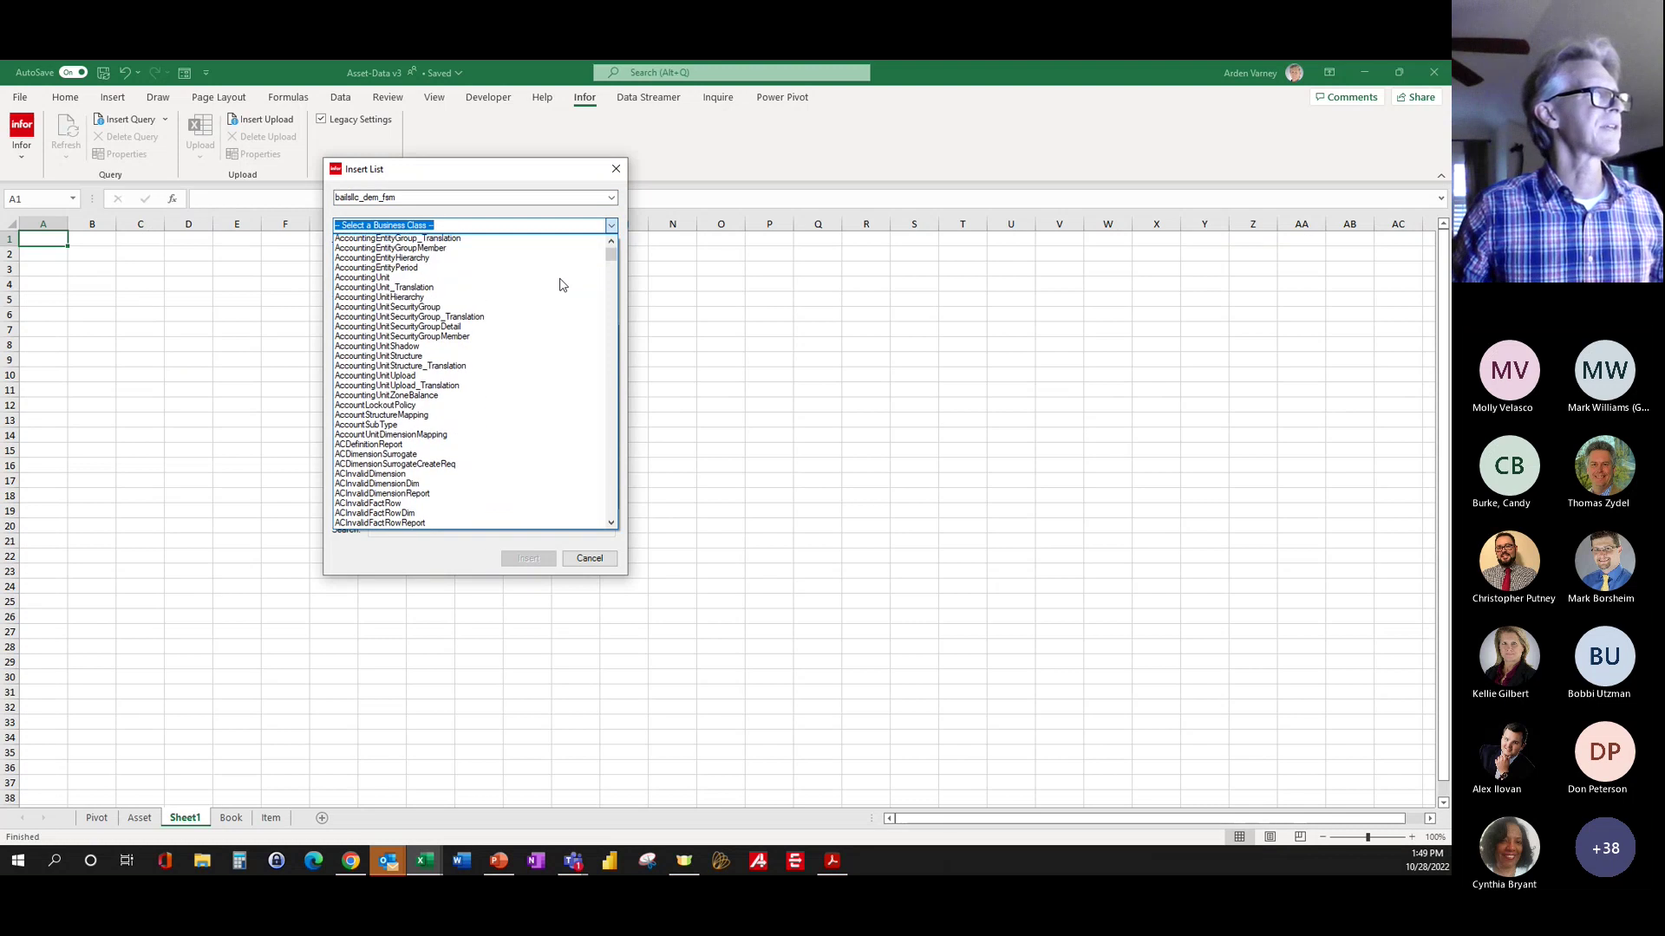
scroll(561, 284, "down", 1)
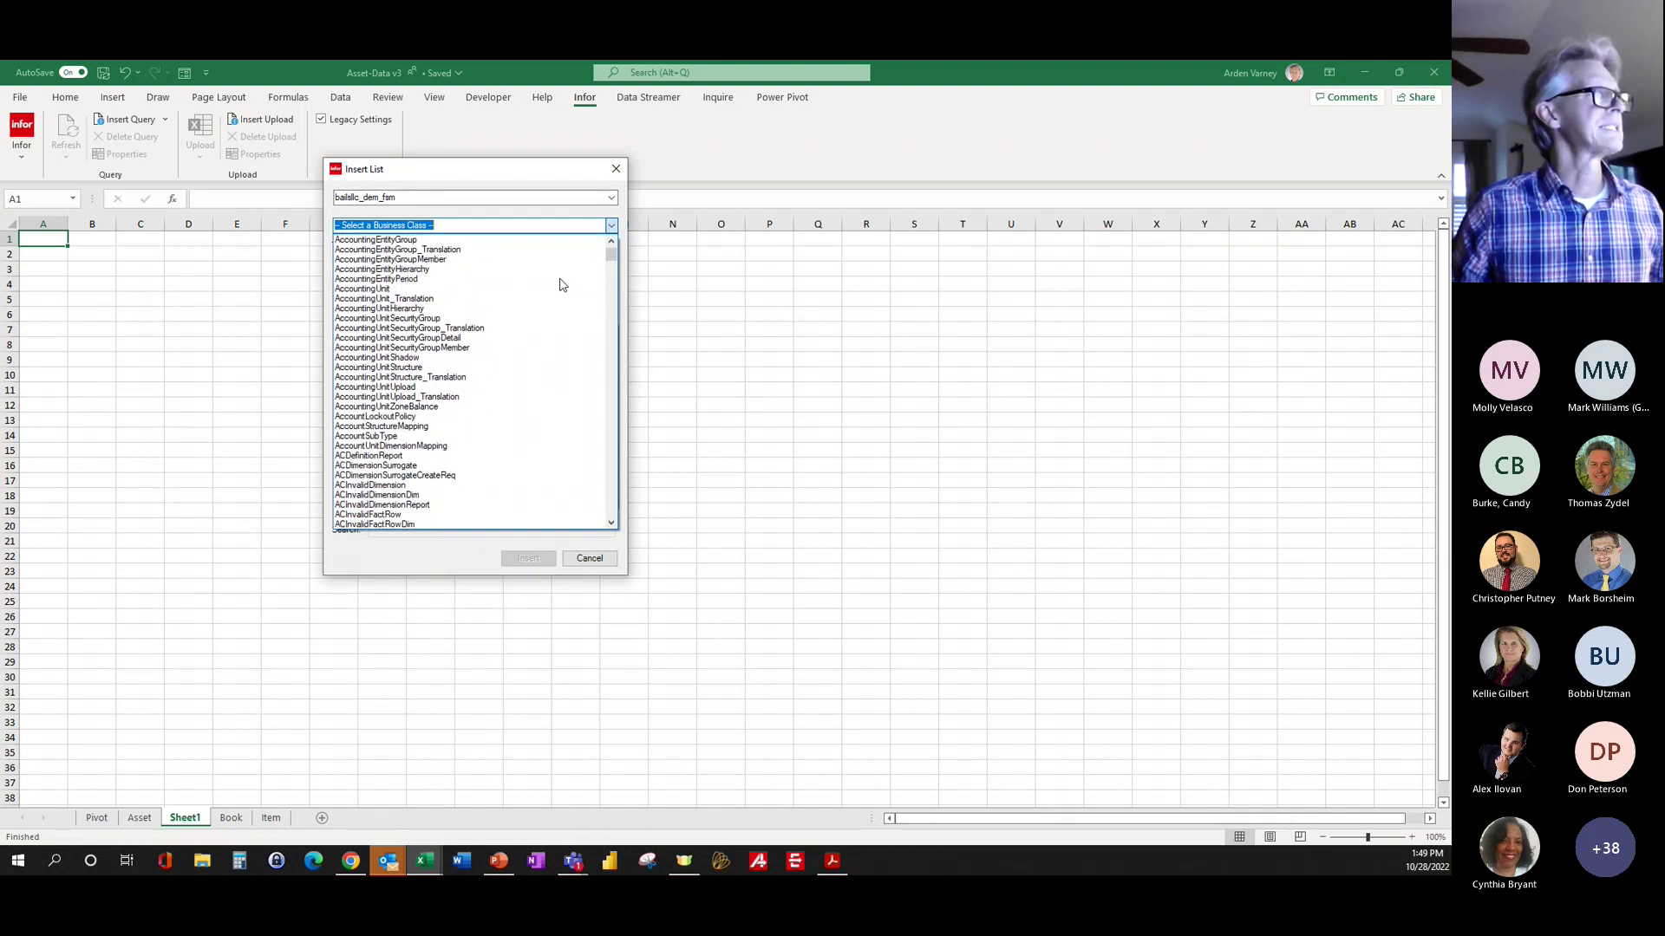
left_click(404, 296)
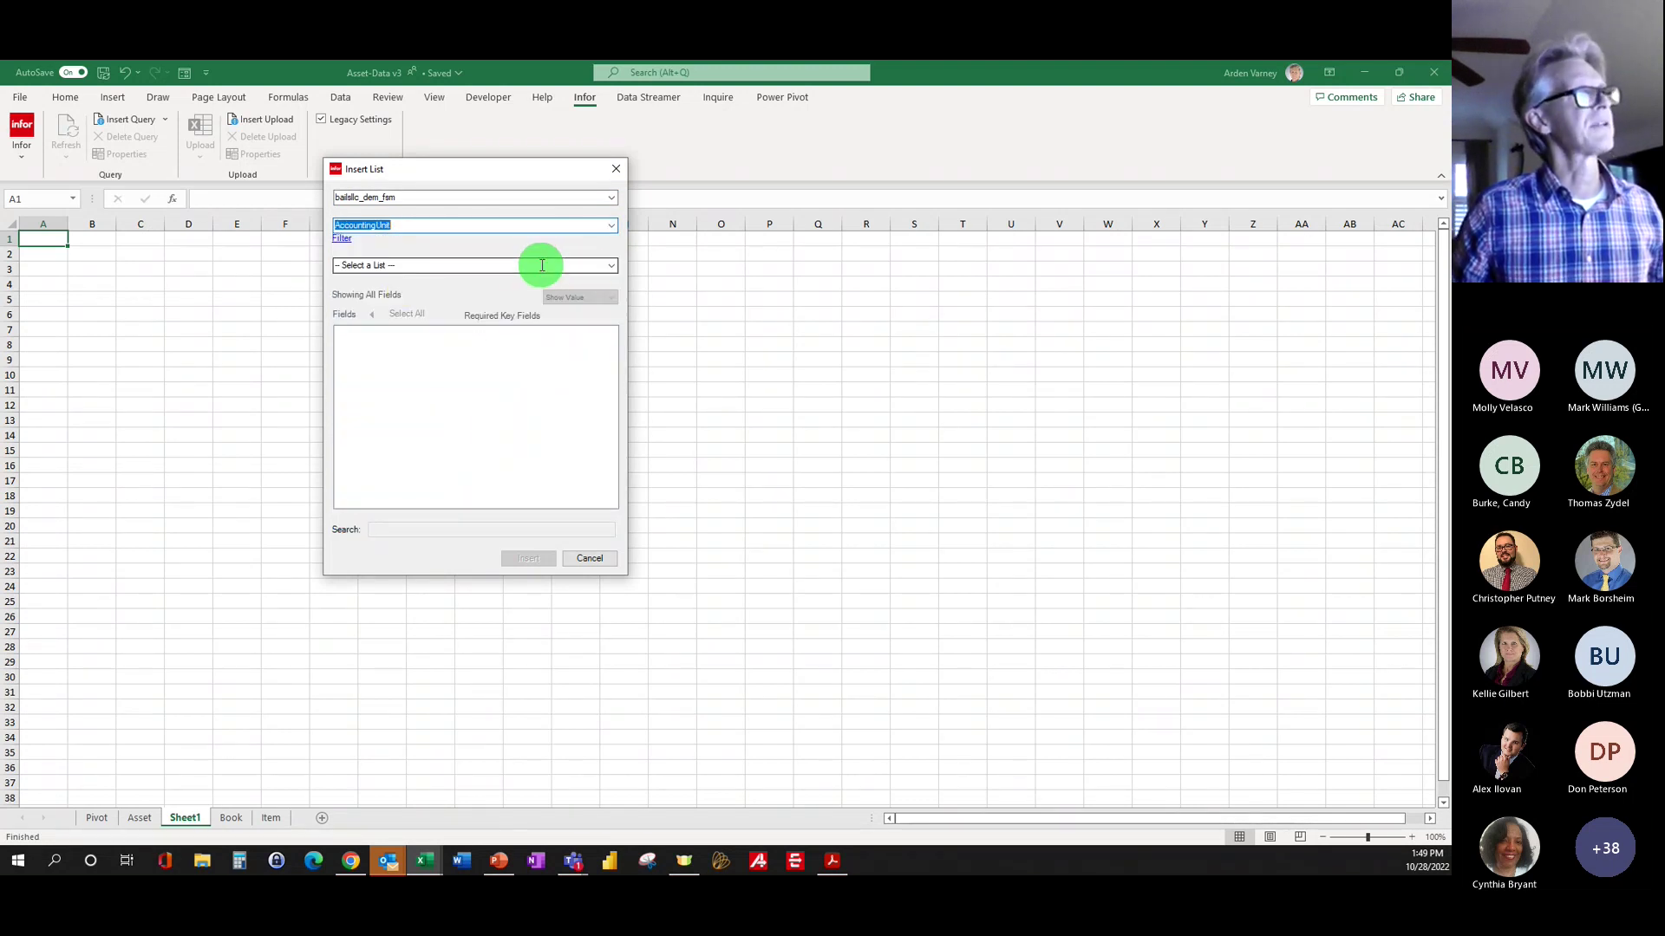
left_click(609, 268)
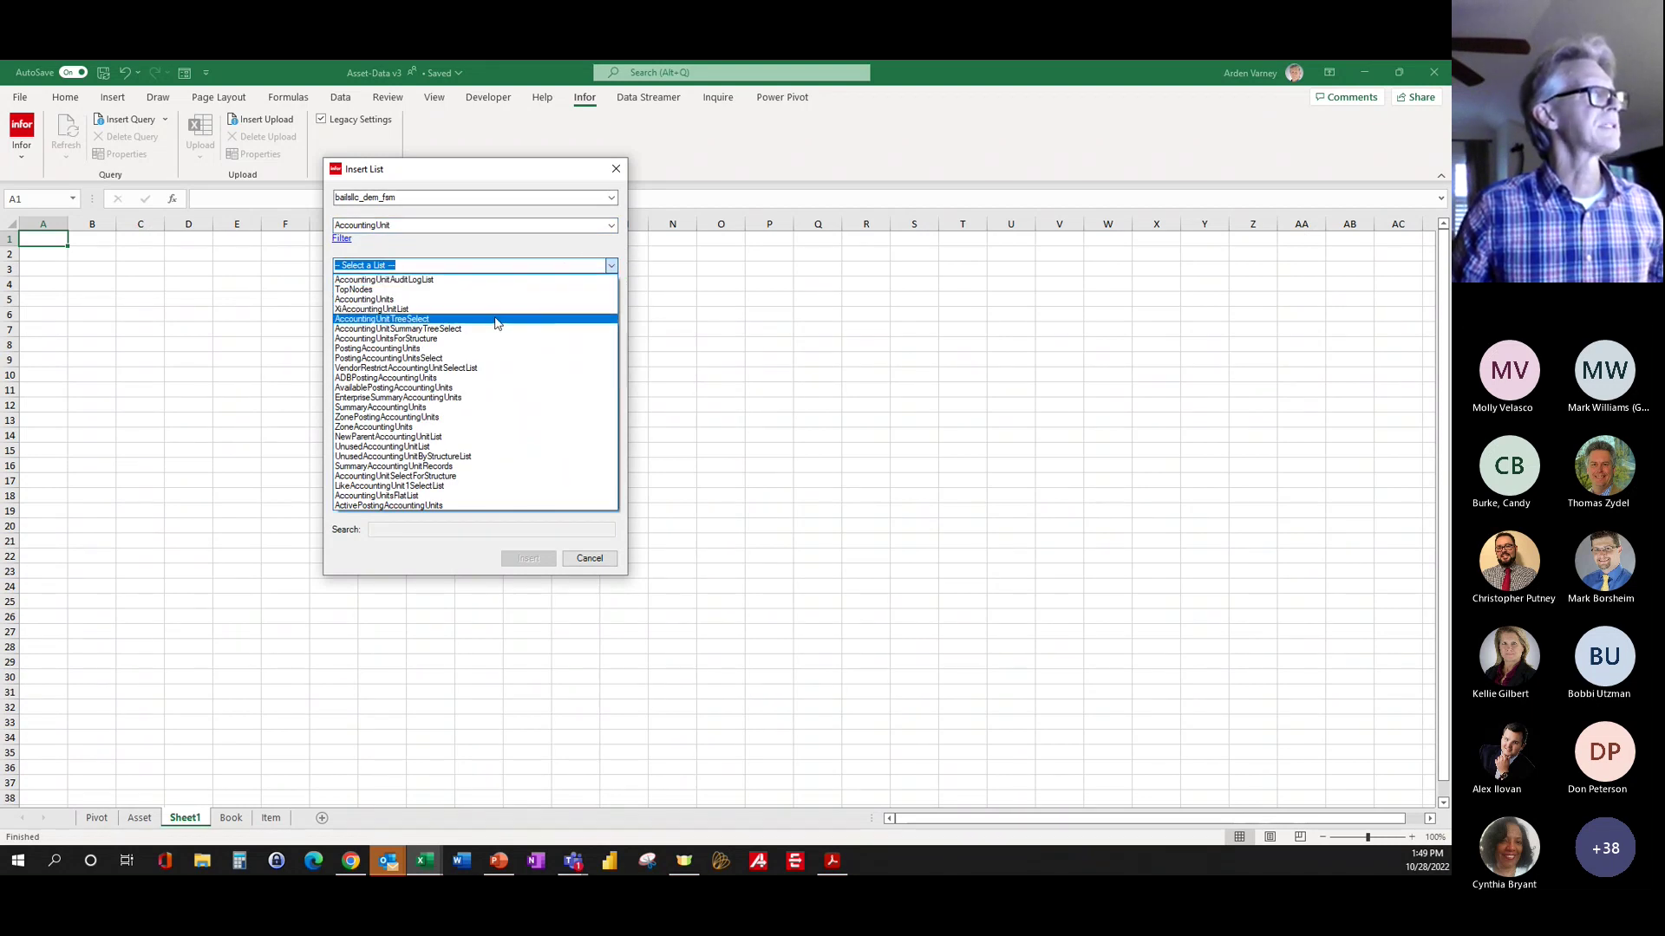
left_click(438, 347)
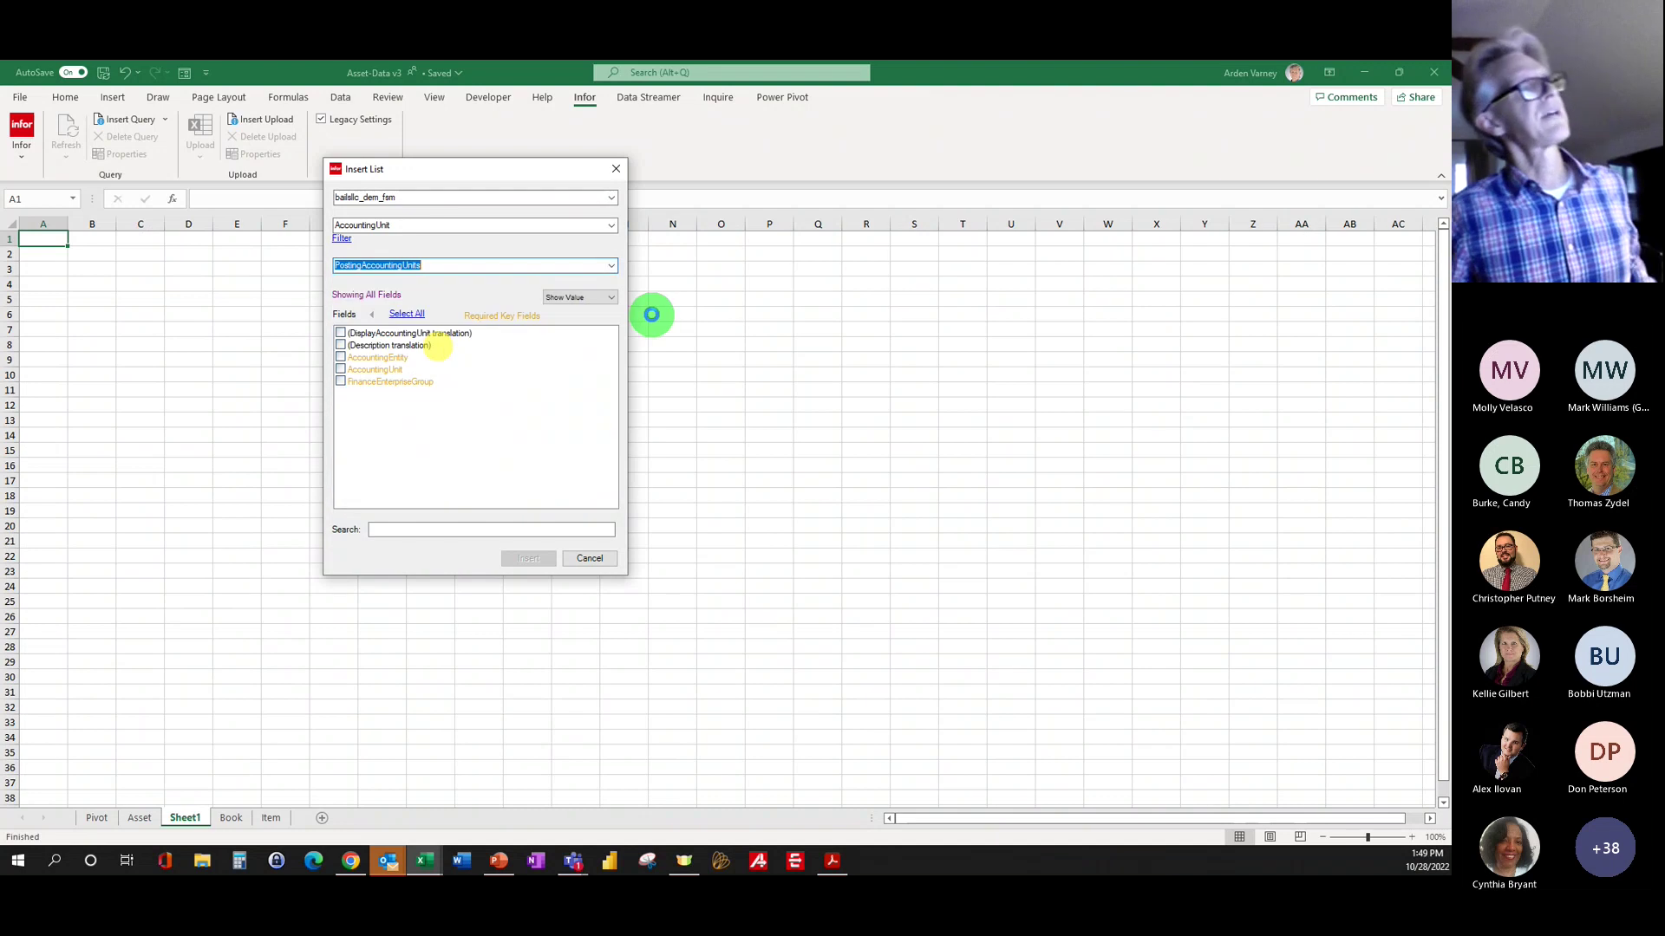
Step: Highlight the description translation and AccountingEntity fields of the PostingAccountingUnits list and close the list query without inserting it
left_click(395, 345)
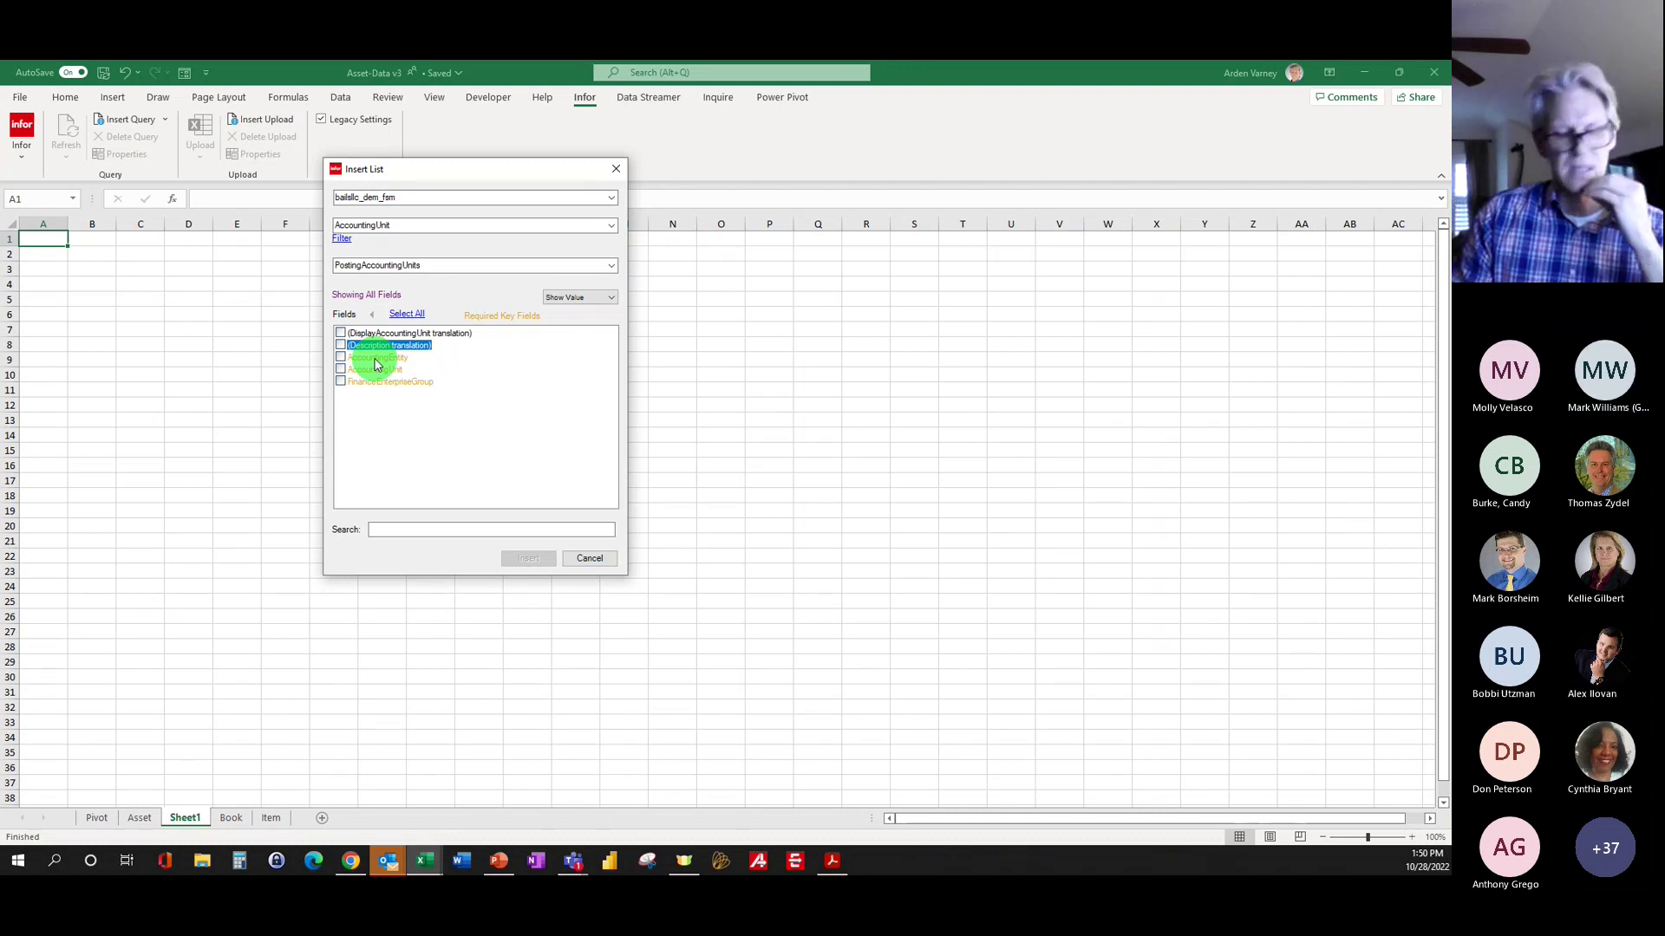
left_click(386, 361)
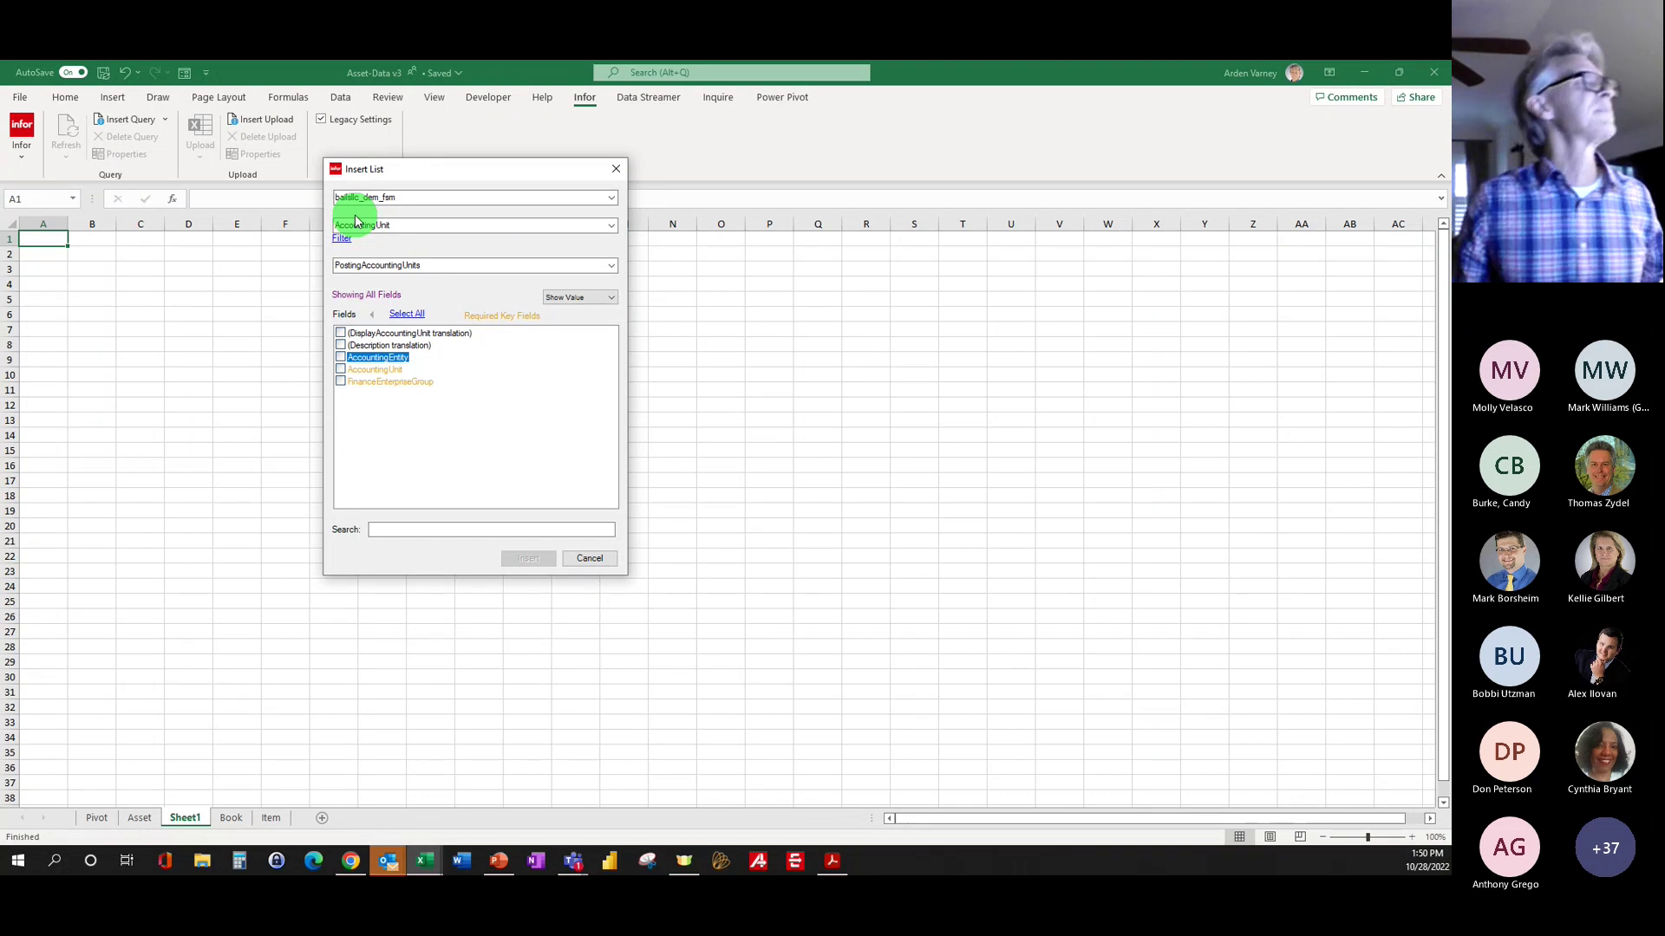
left_click_drag(543, 171, 476, 222)
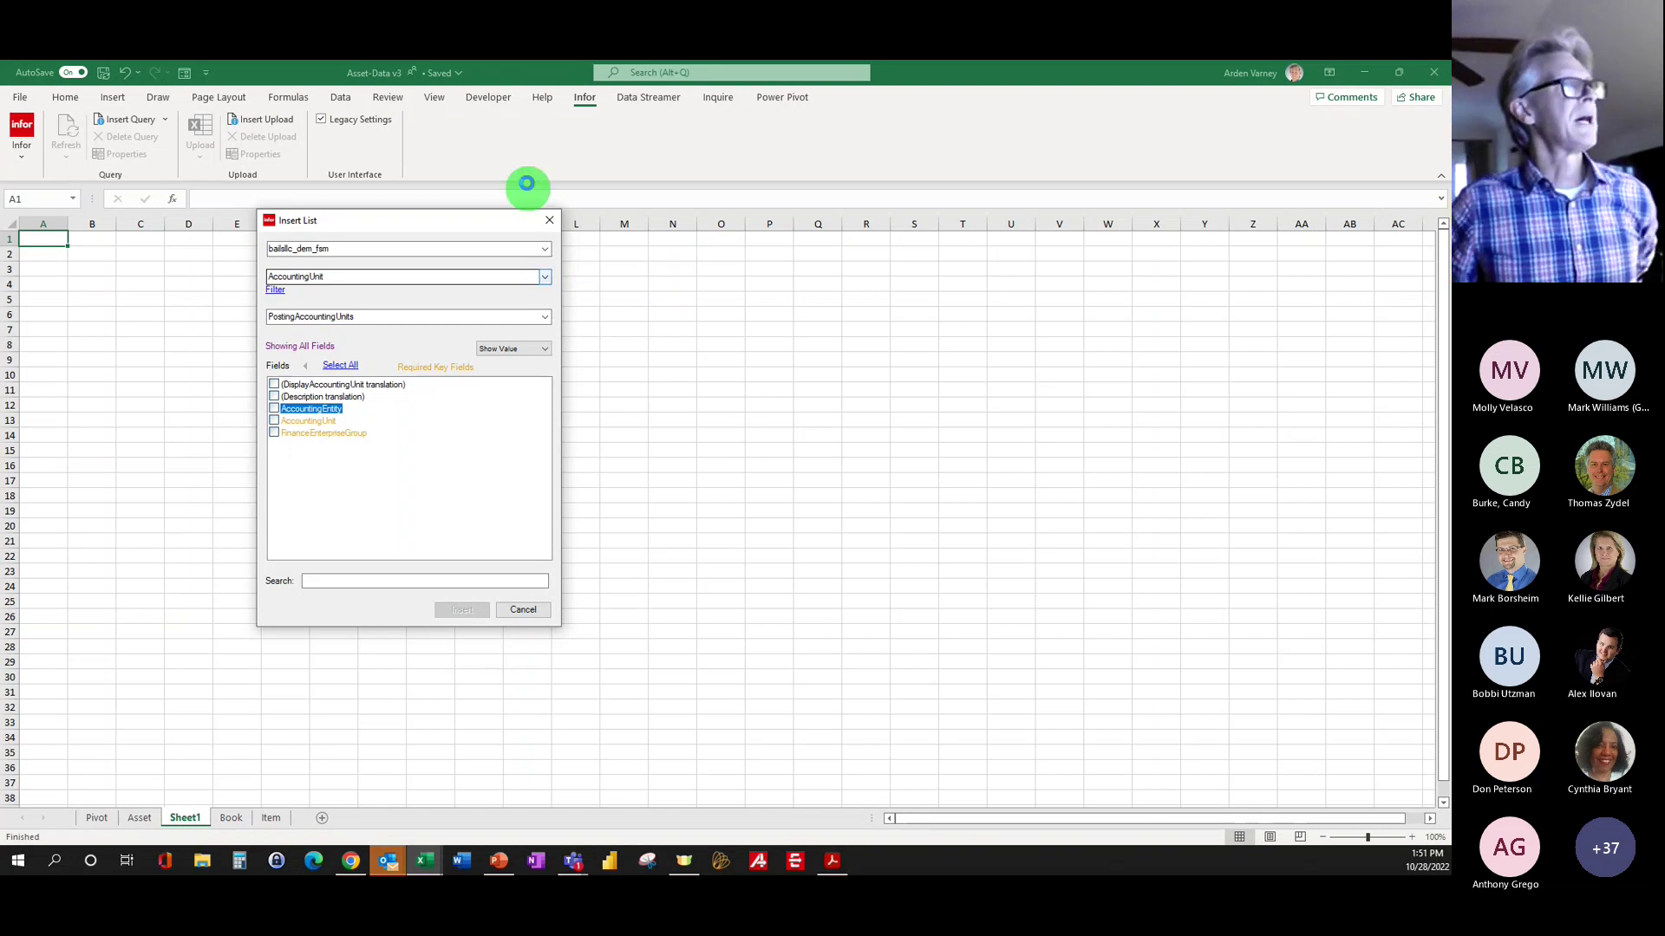
left_click(550, 221)
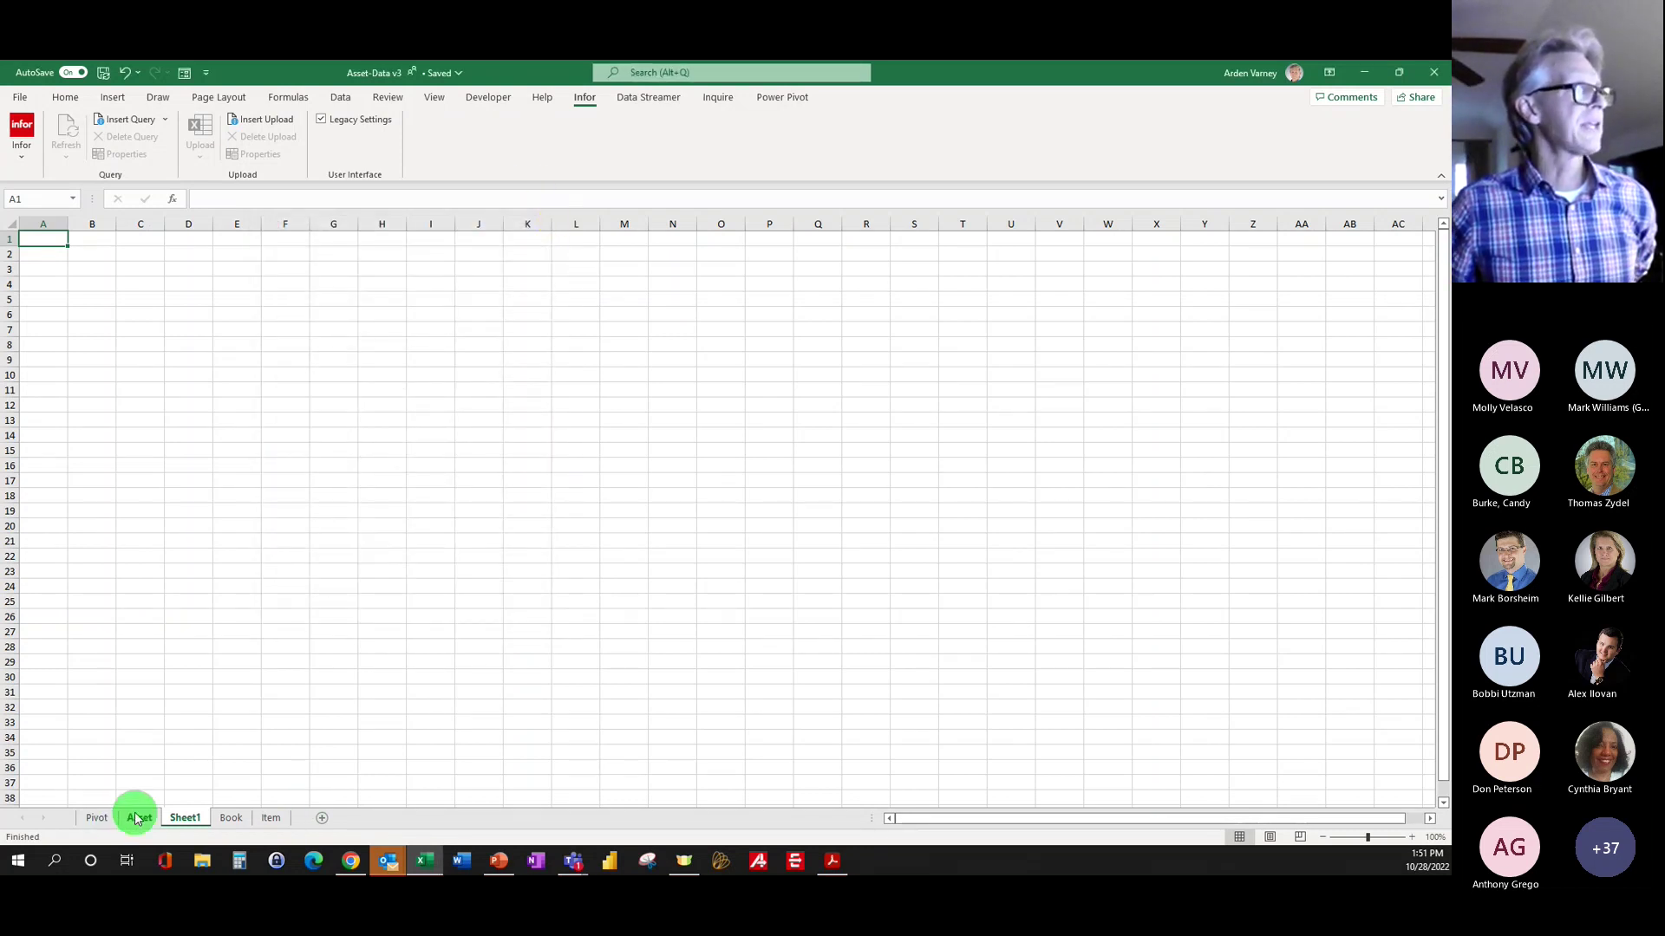
Step: Look over the Asset and Pivot sheets, collapse LISTMAP_TABLEAsset in the pivot table's field list, and return to the Asset sheet
left_click(141, 819)
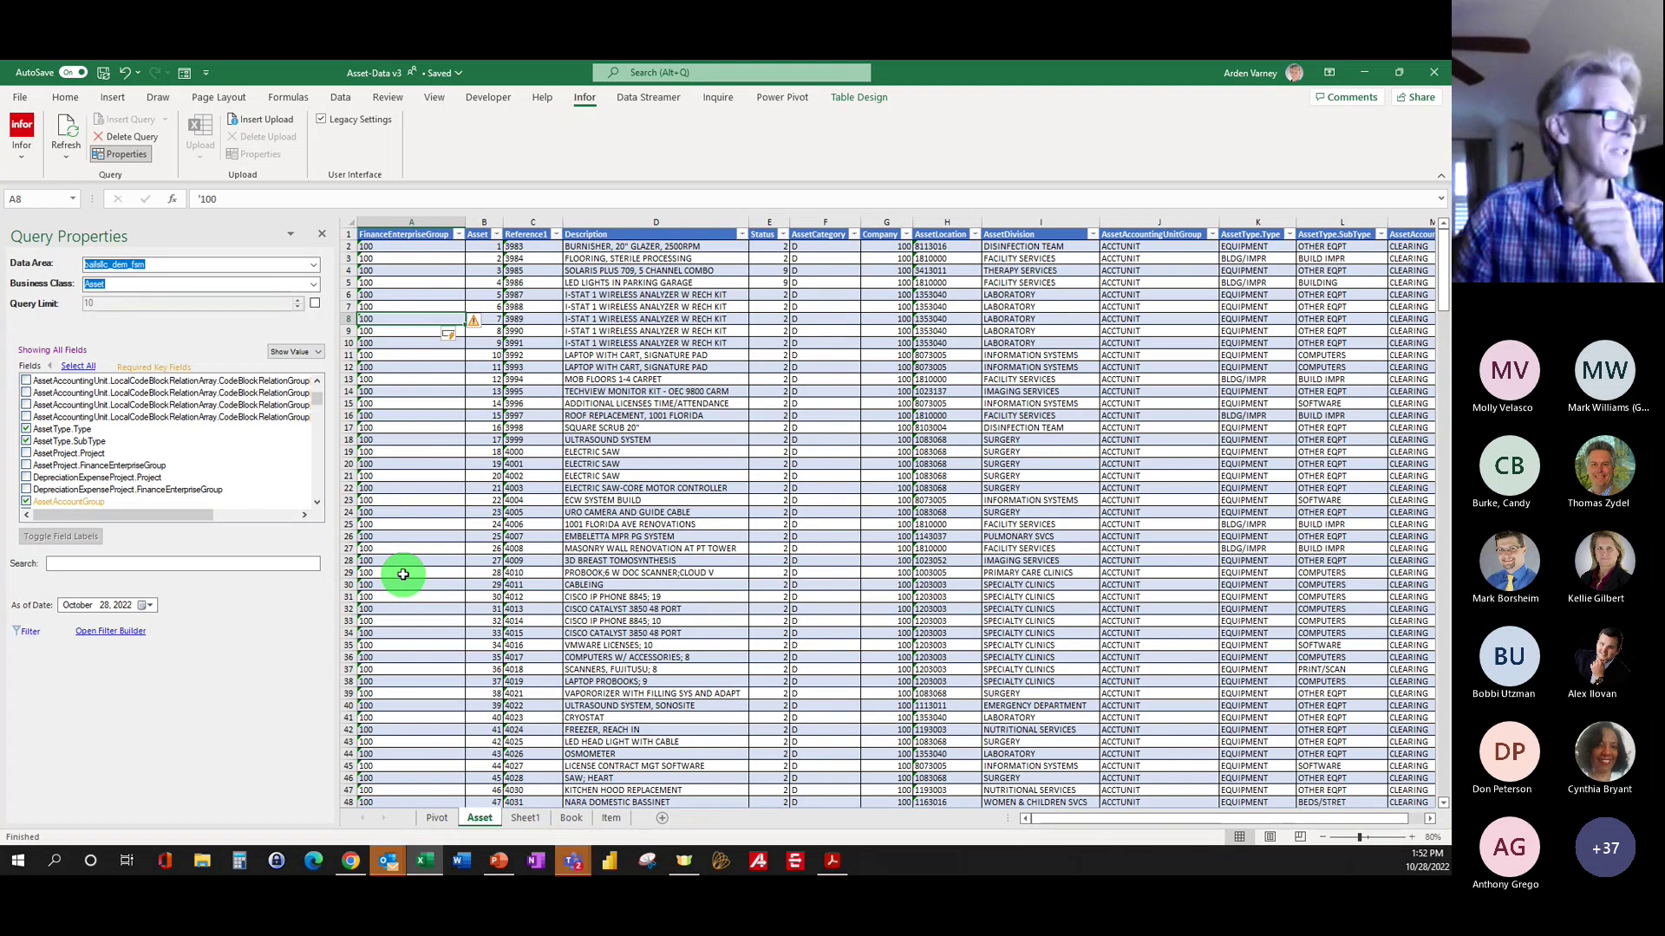
left_click(436, 818)
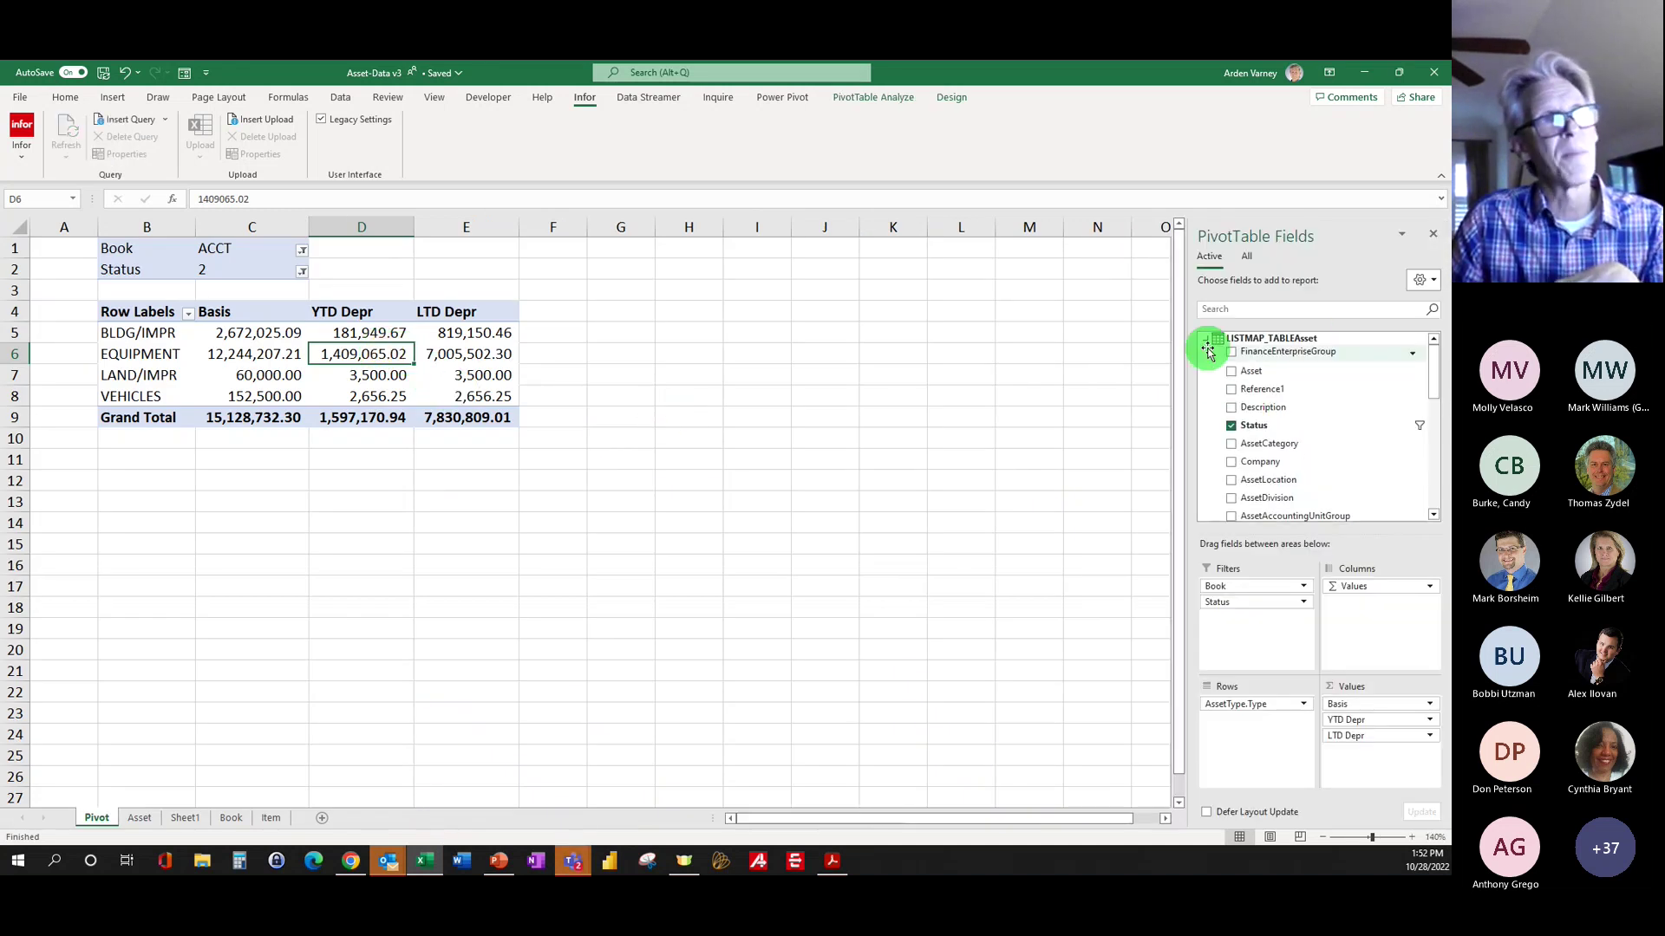
left_click(1206, 340)
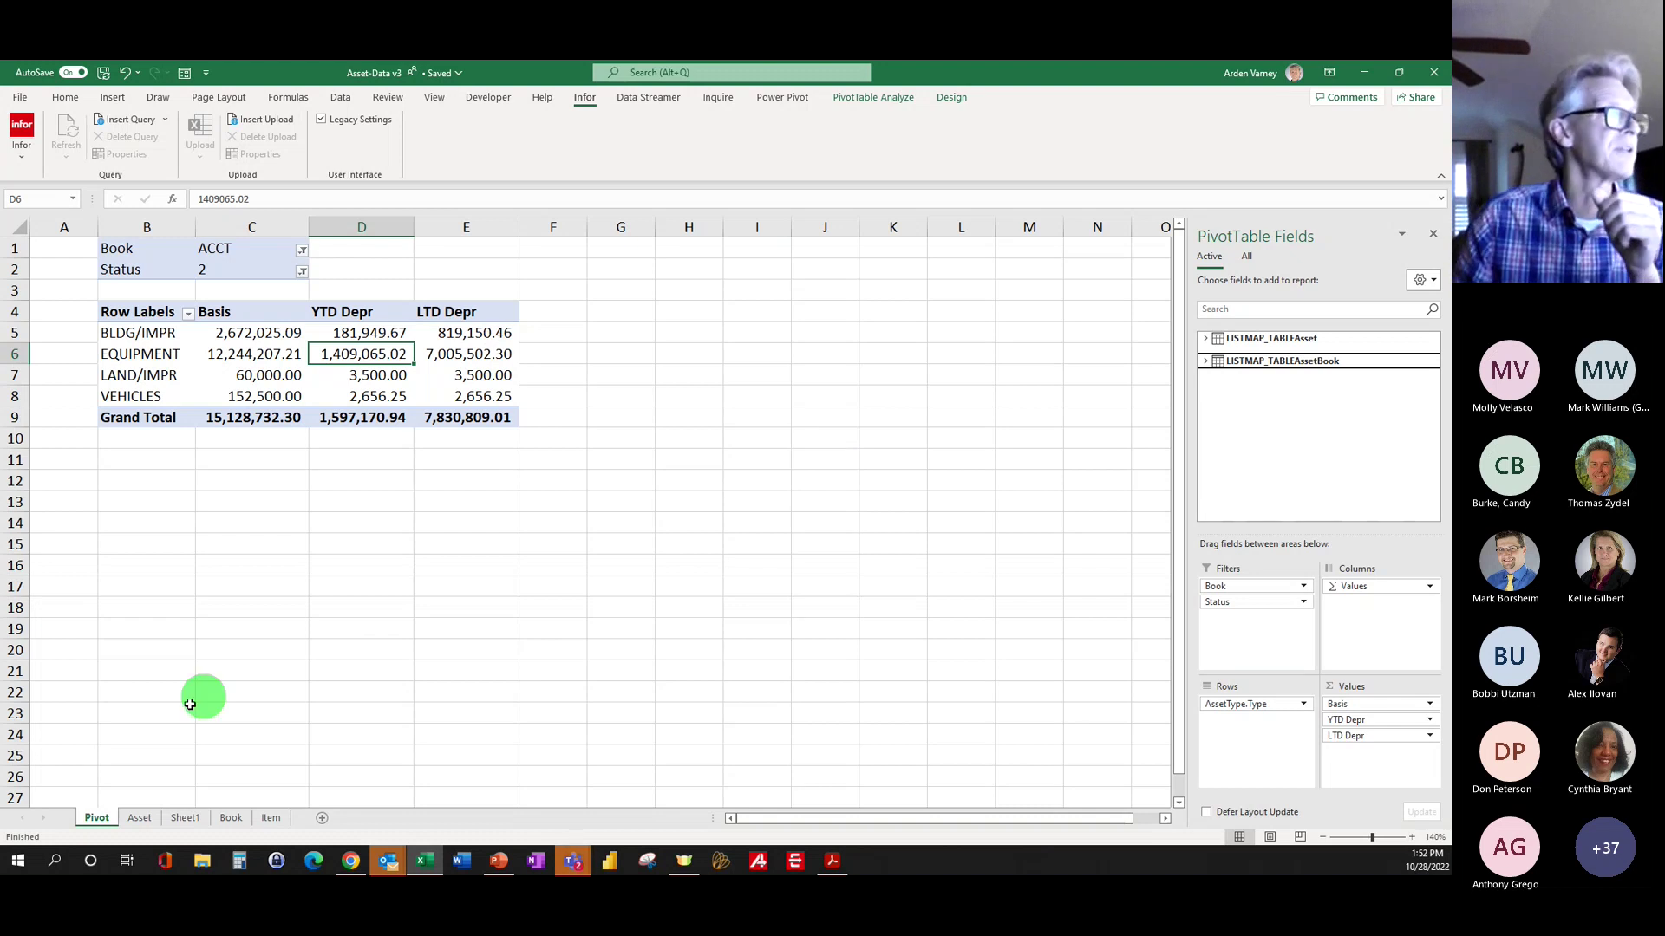
left_click(150, 821)
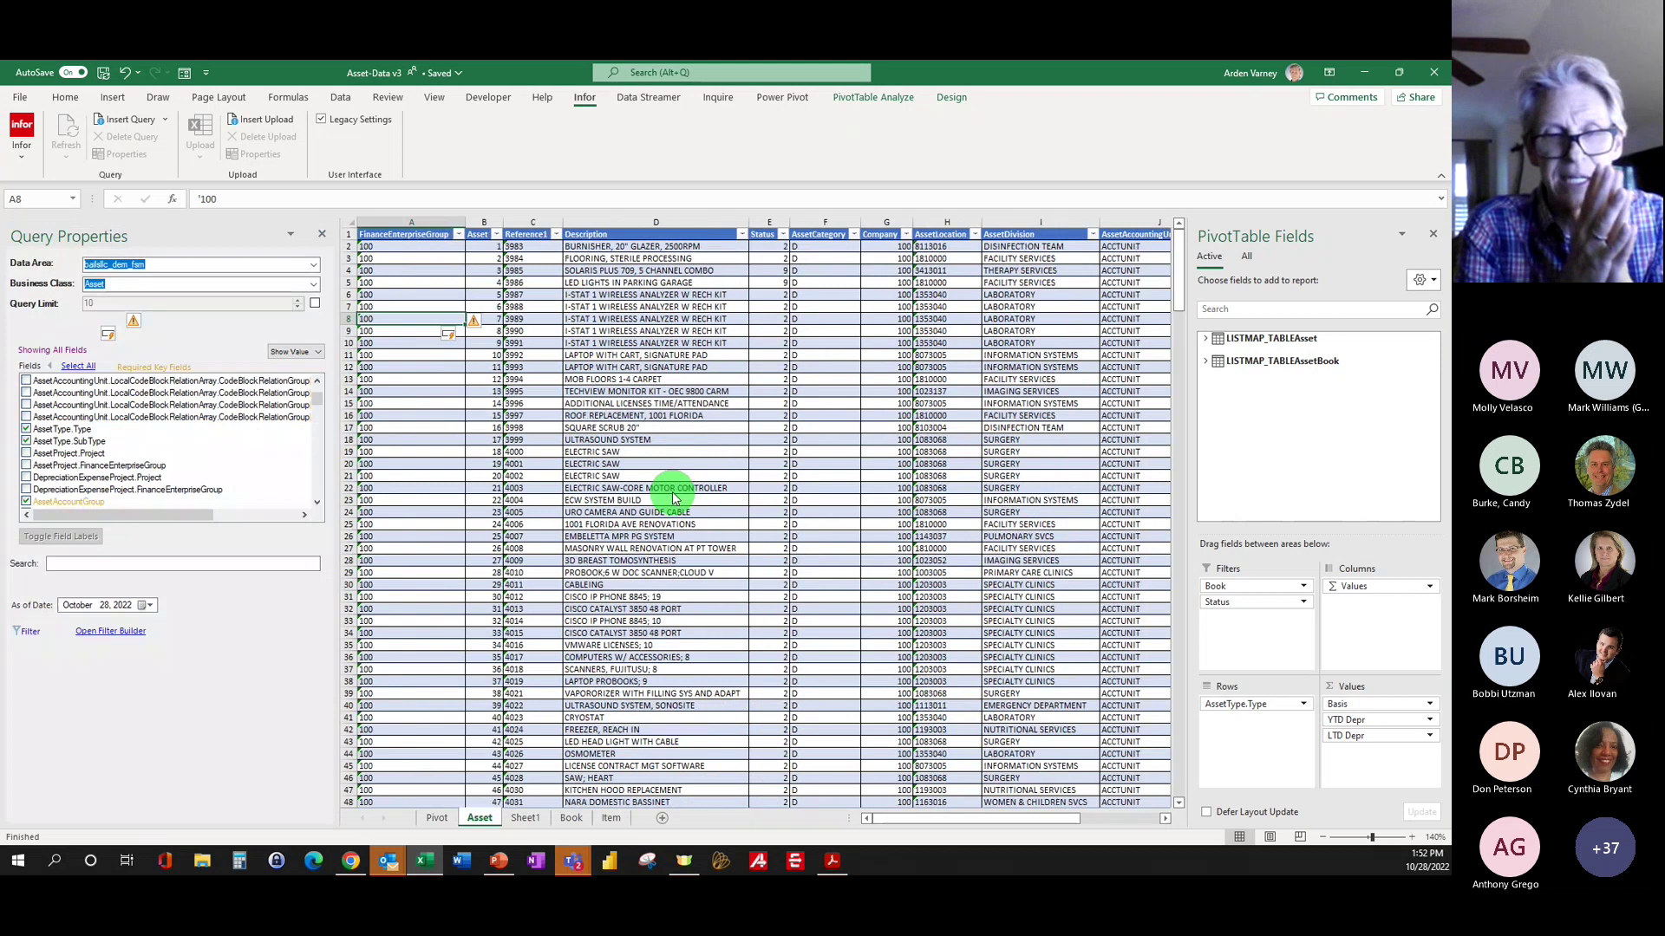